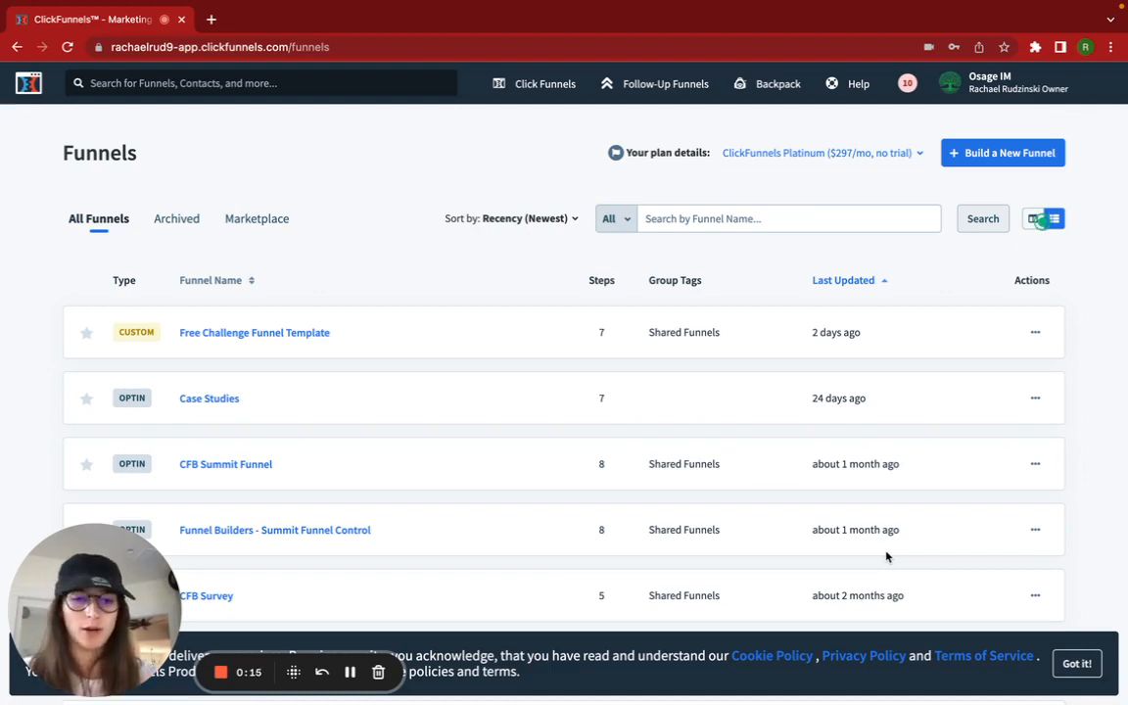
Dismiss the cookie notice and open the Thank You / Upgrade Page step of the Free Challenge Funnel Template.
click(1069, 667)
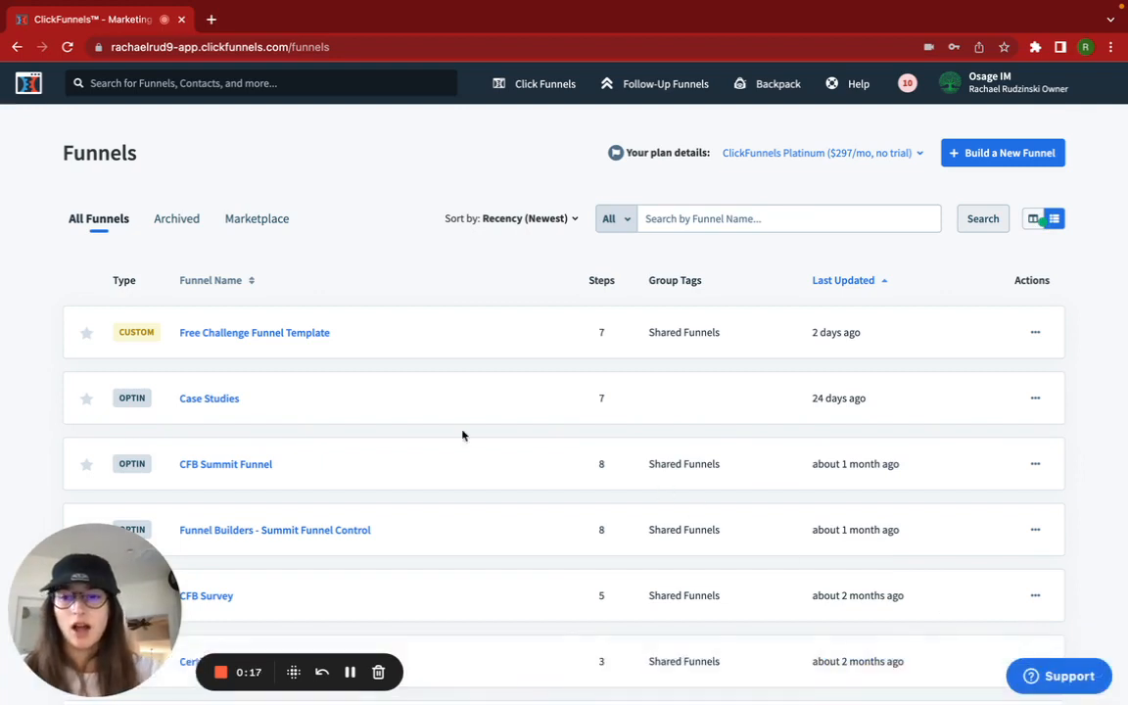
click(300, 334)
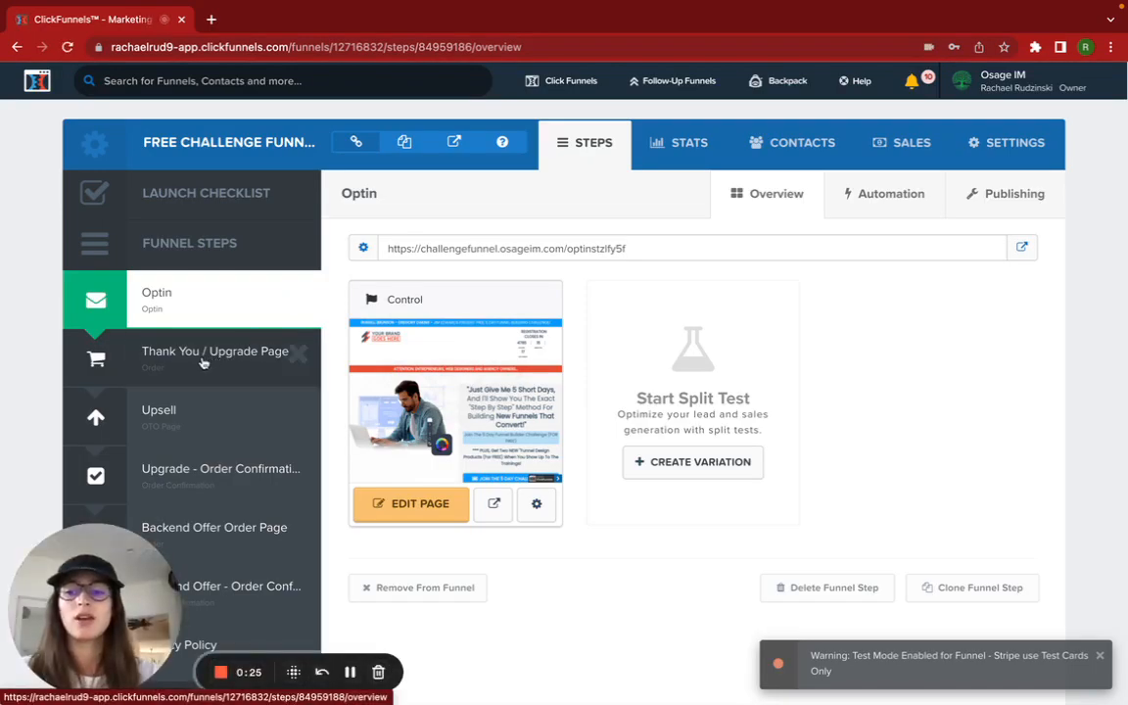
click(202, 362)
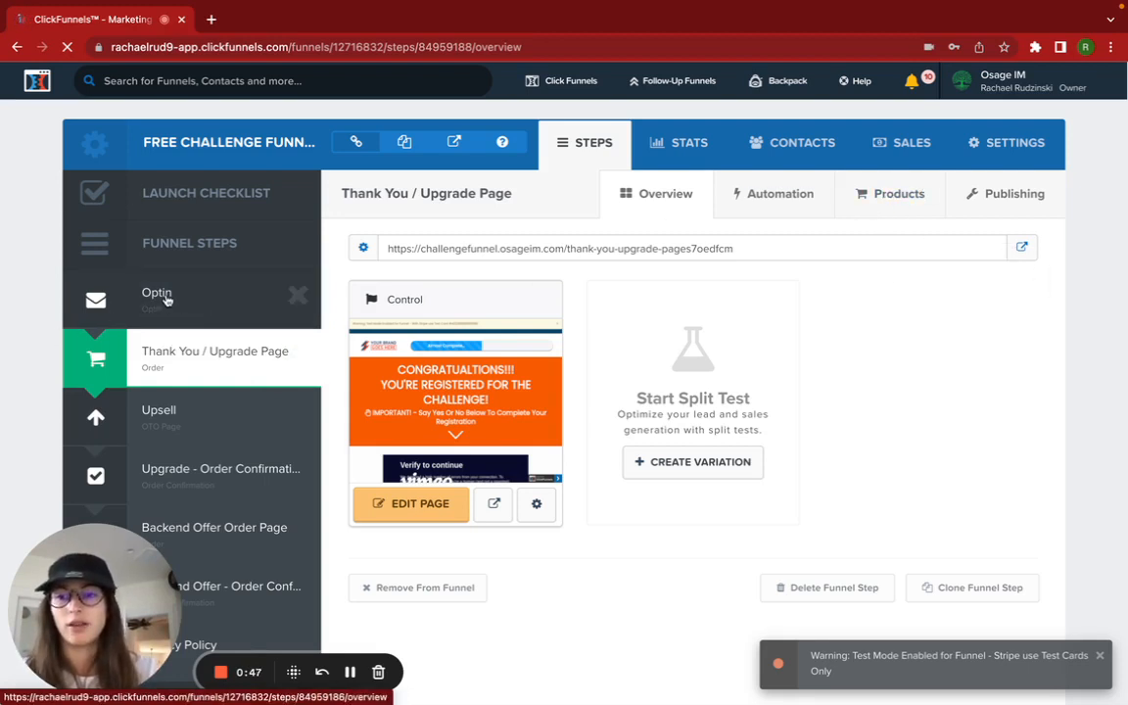
click(131, 297)
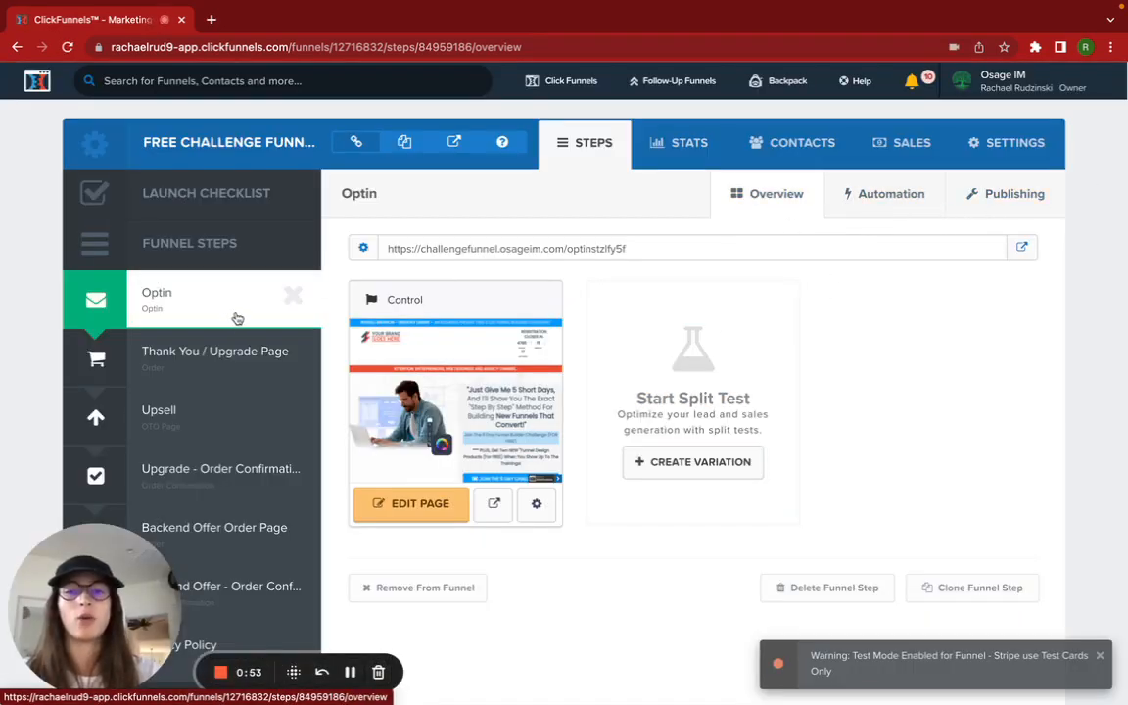
click(178, 367)
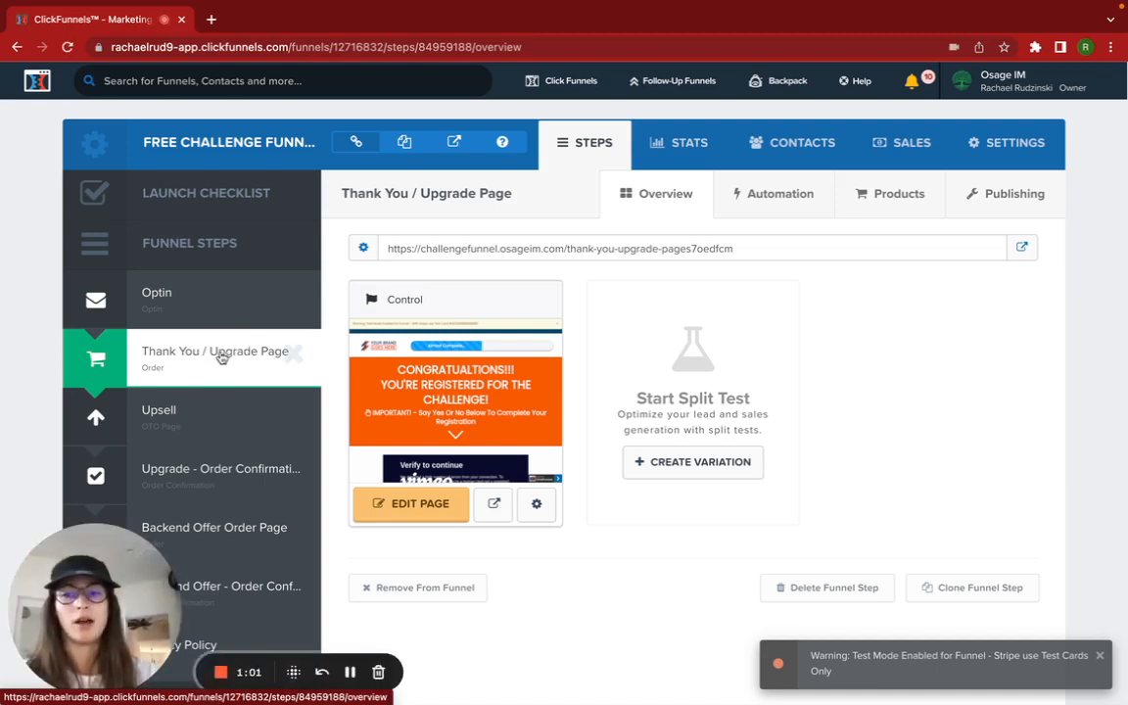
Add a new product to the Thank You / Upgrade Page step and save its payment options with Stripe as a one-time sale.
click(879, 194)
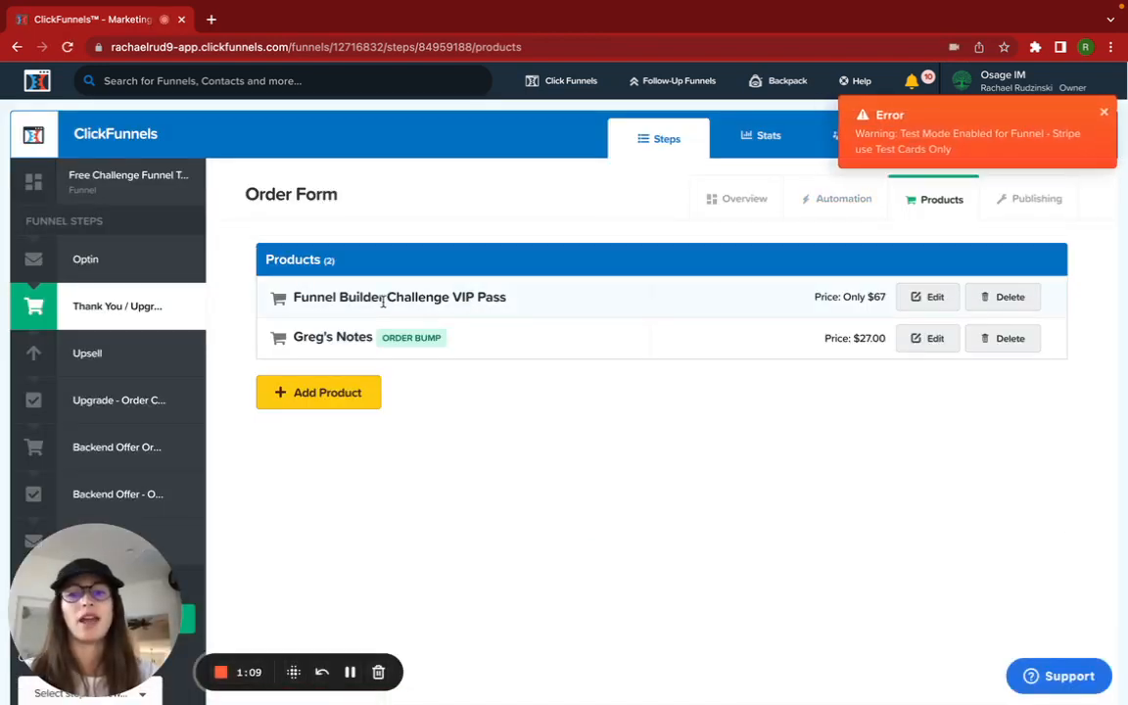
click(339, 393)
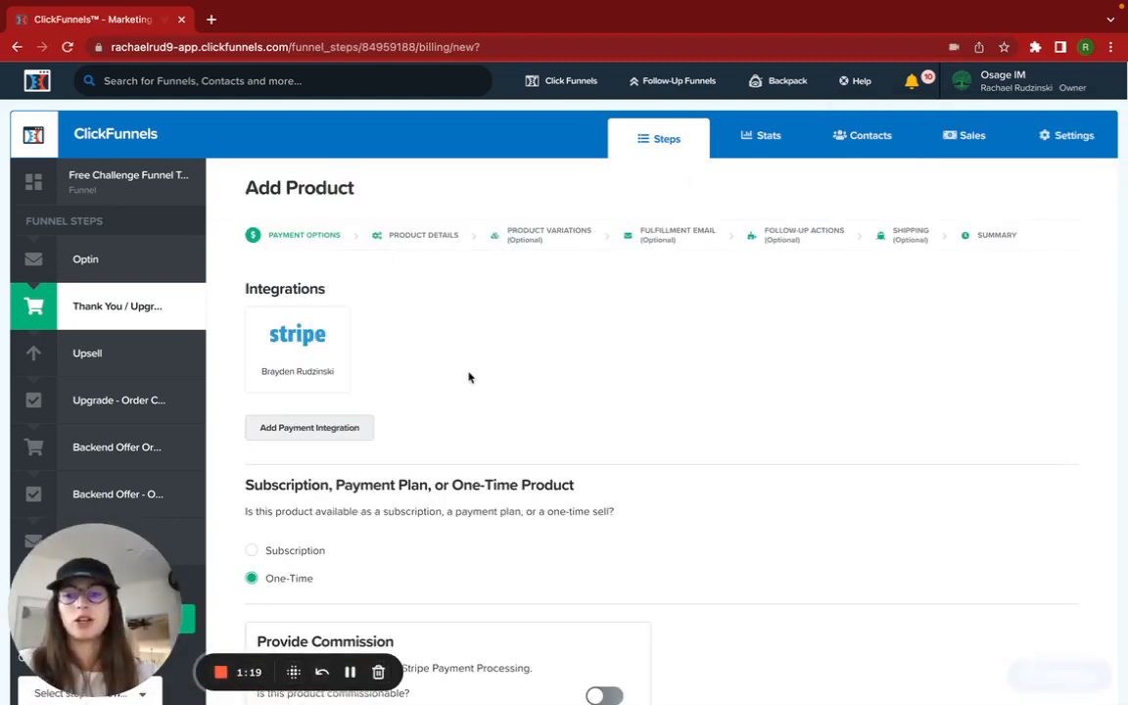
click(272, 354)
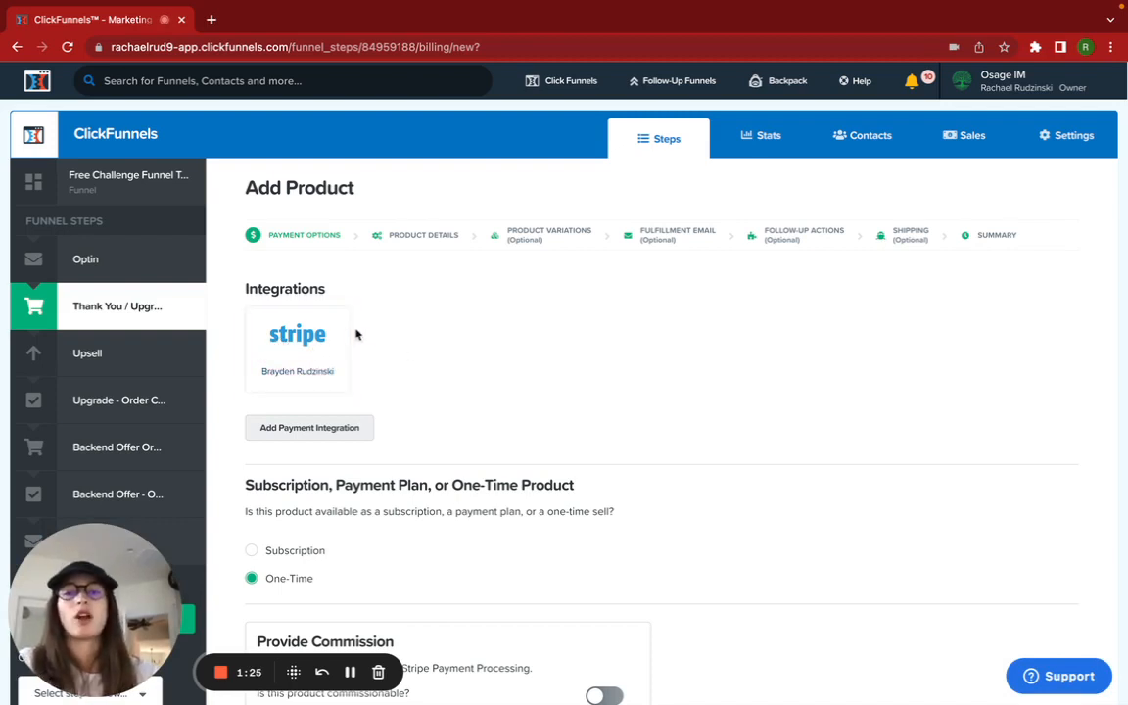
click(323, 336)
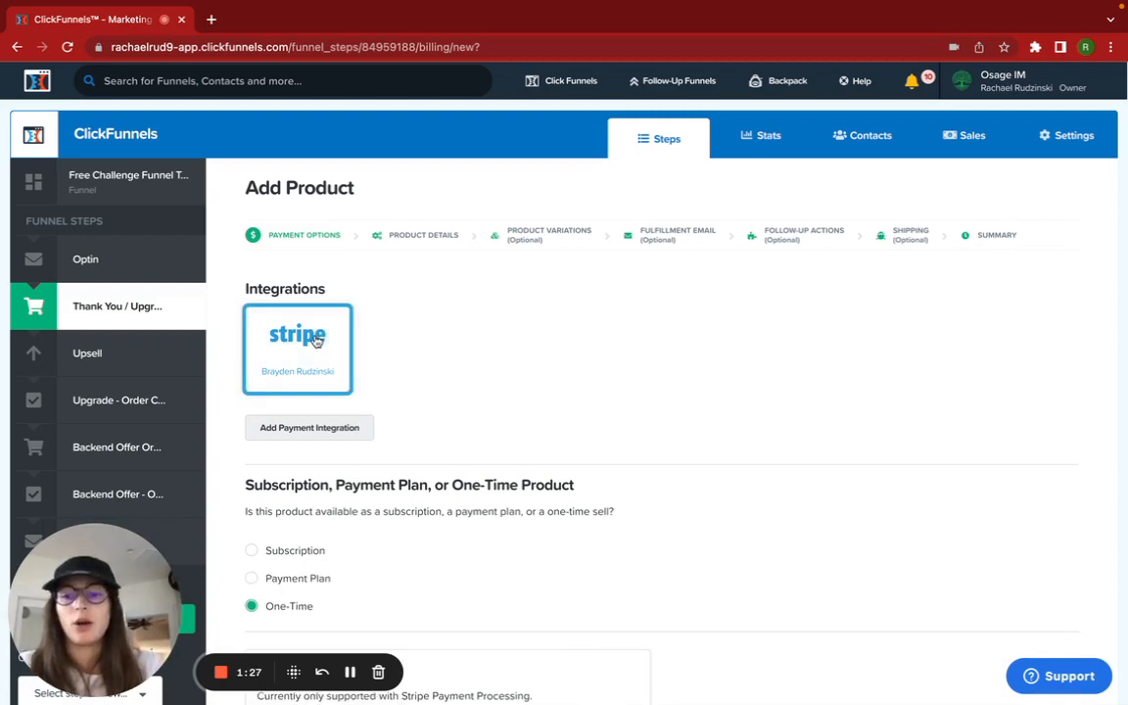
scroll(350, 418, down, 2)
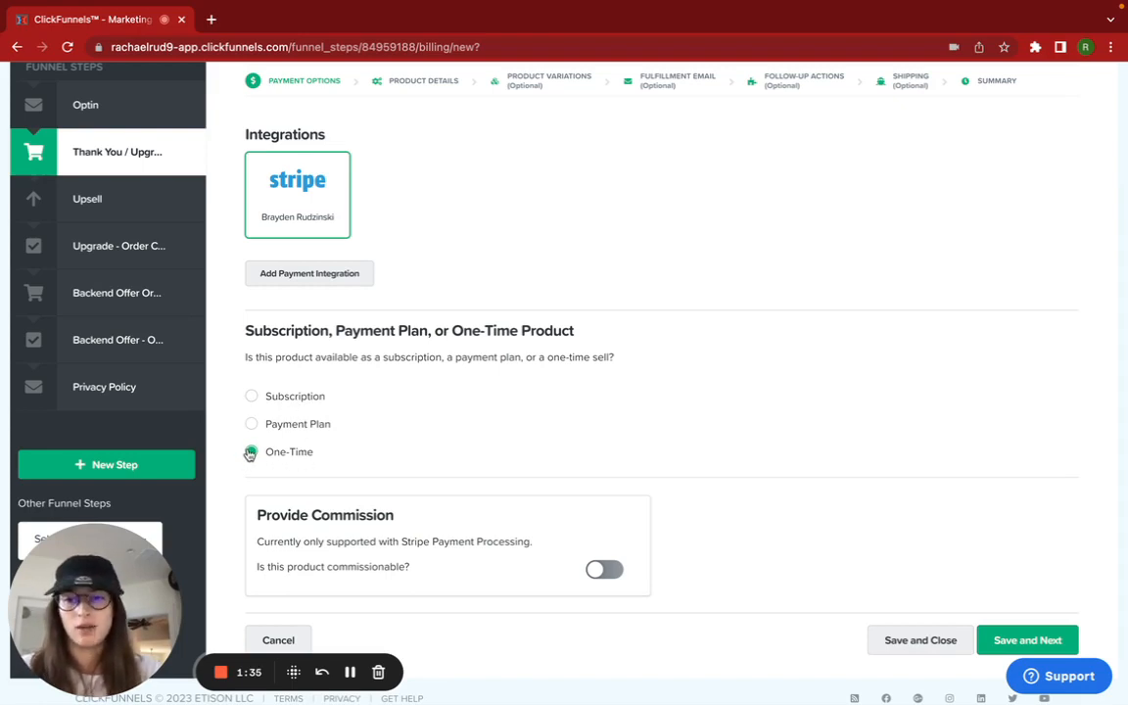
scroll(448, 522, down, 2)
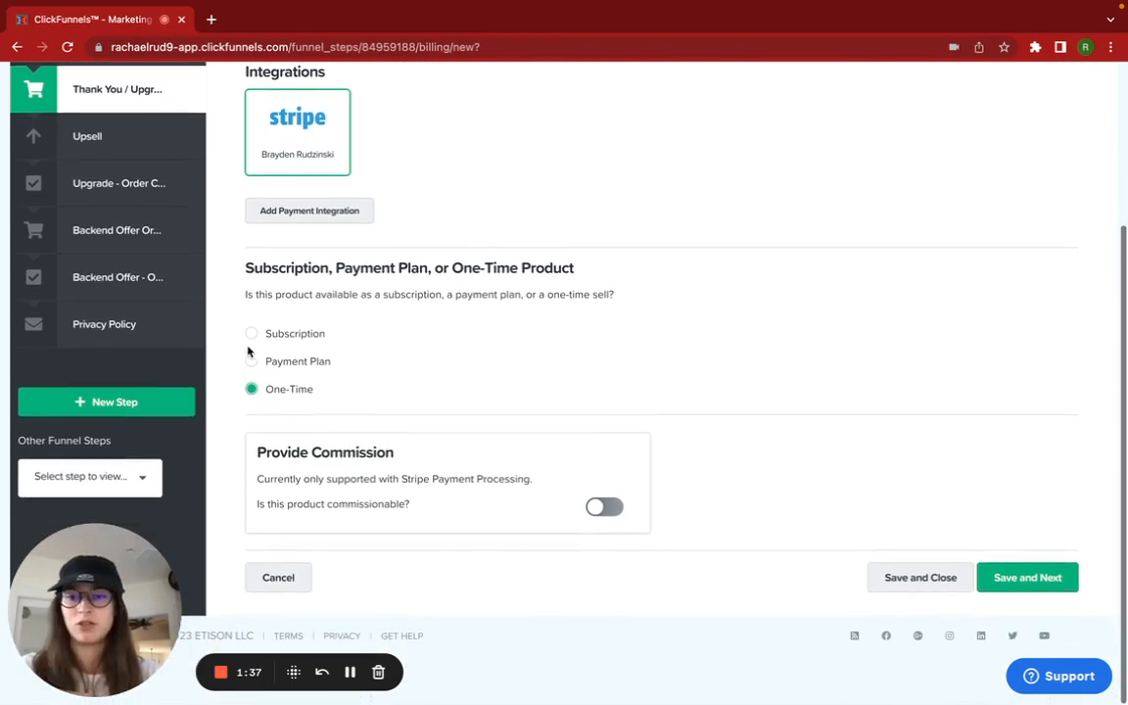
click(1042, 578)
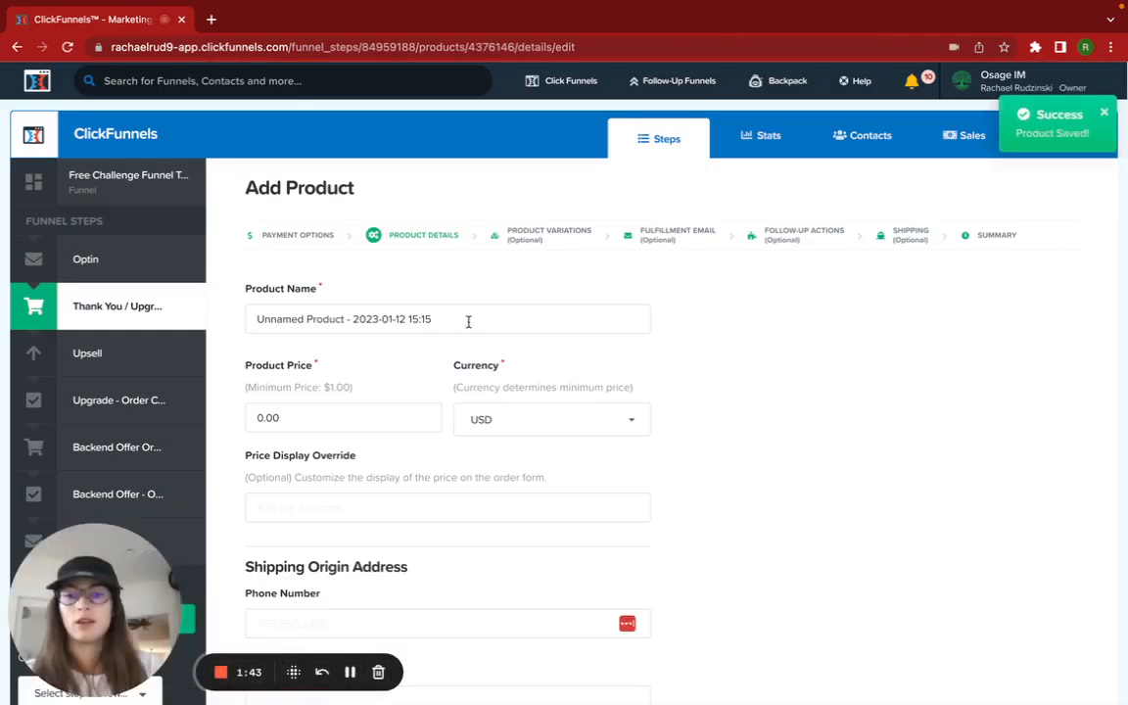
Name the product VIP and set its price to 26.00.
drag(466, 320, 222, 320)
text(VIP)
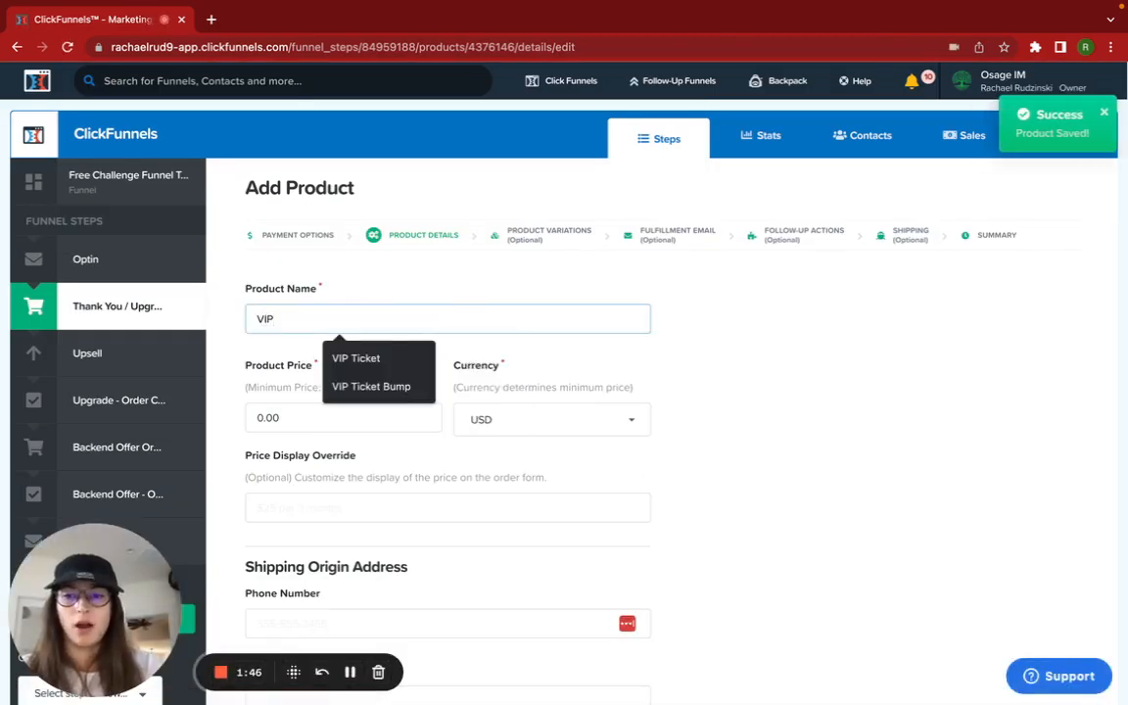
click(272, 350)
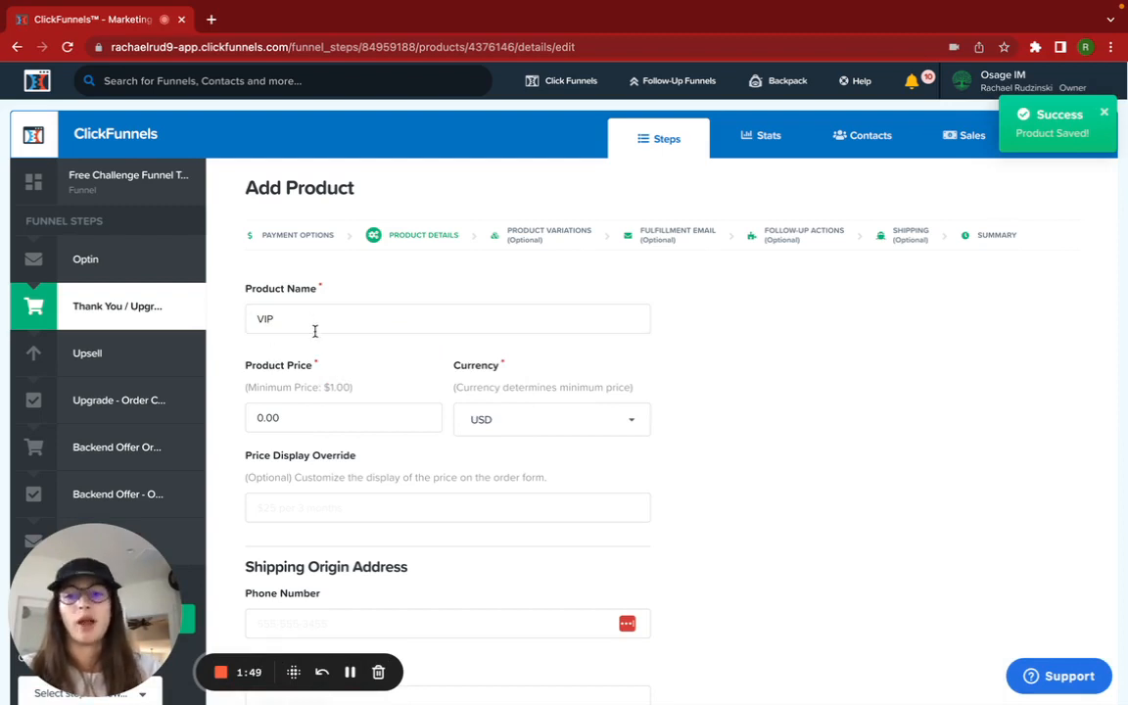
drag(305, 416, 245, 419)
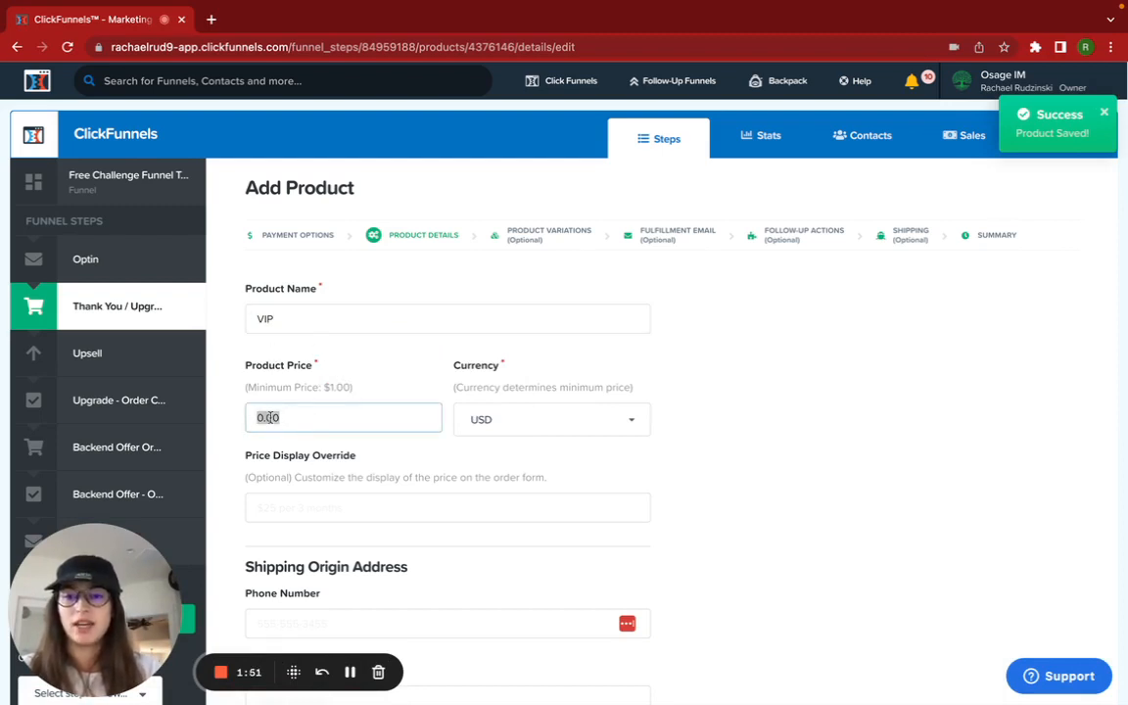
text(26.00)
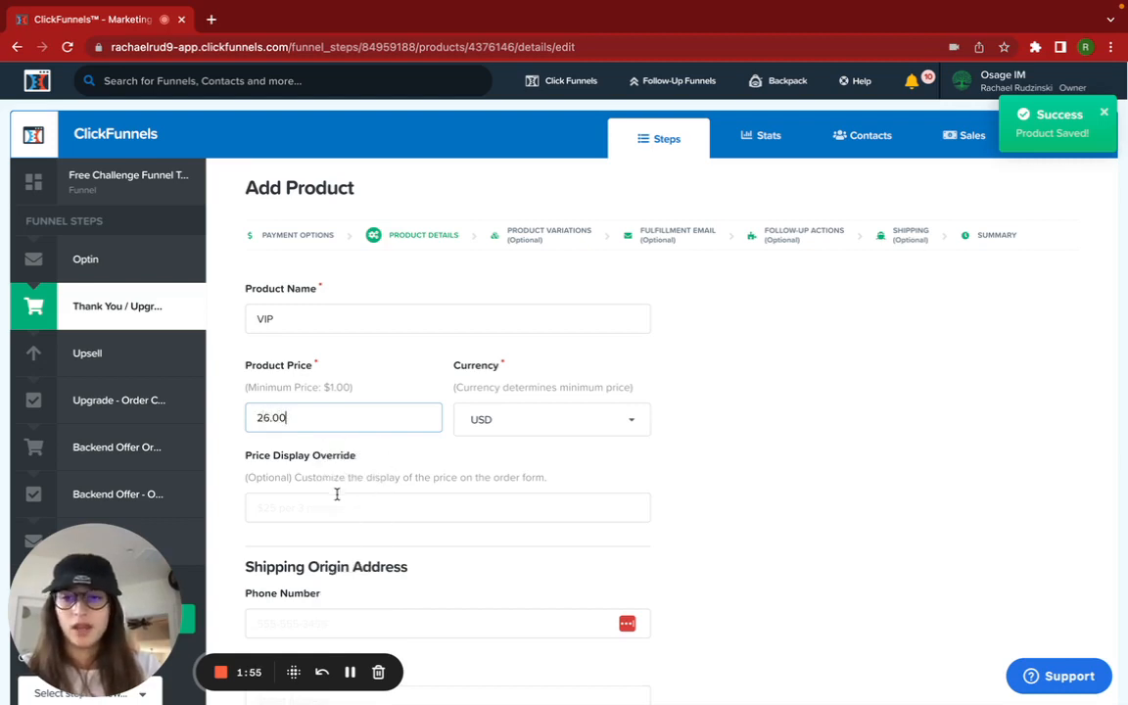
Examine the optional price display override, shipping origin address and description fields in the product details.
click(308, 508)
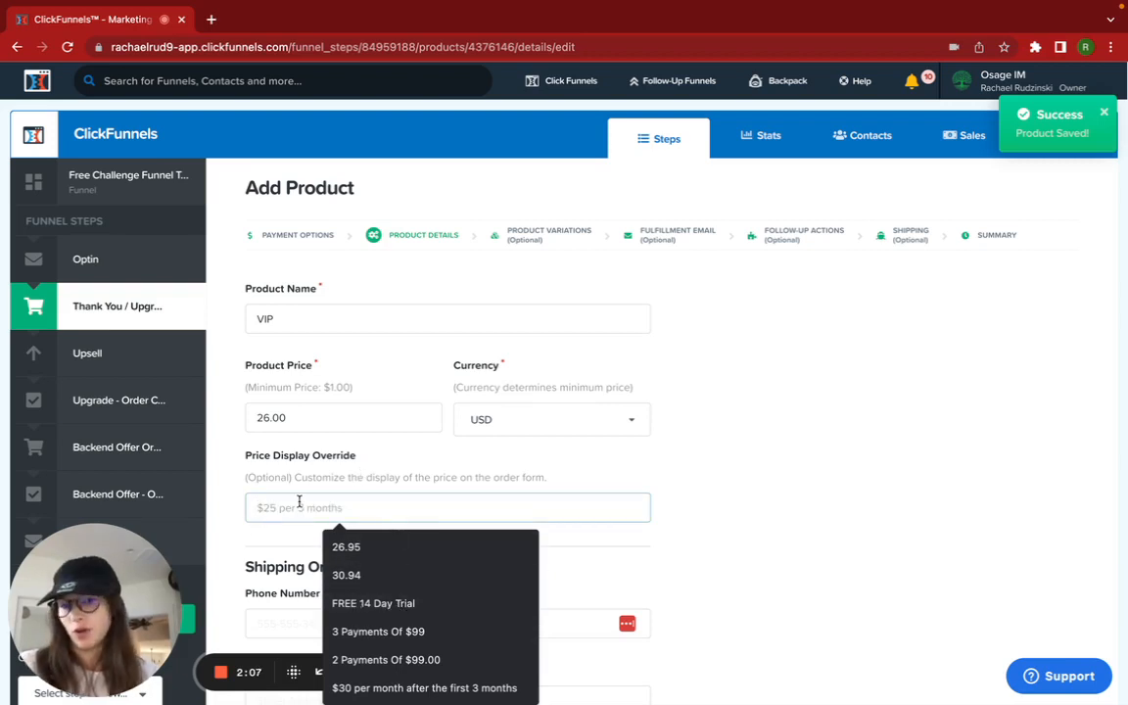
click(403, 474)
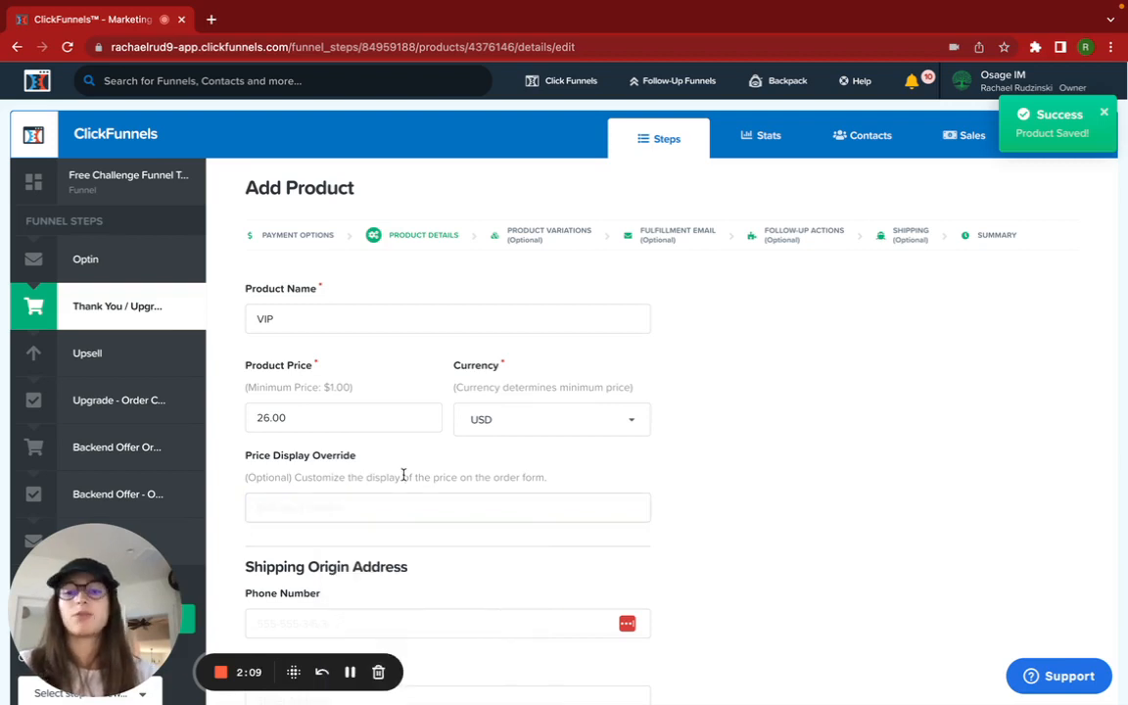
click(282, 506)
click(472, 468)
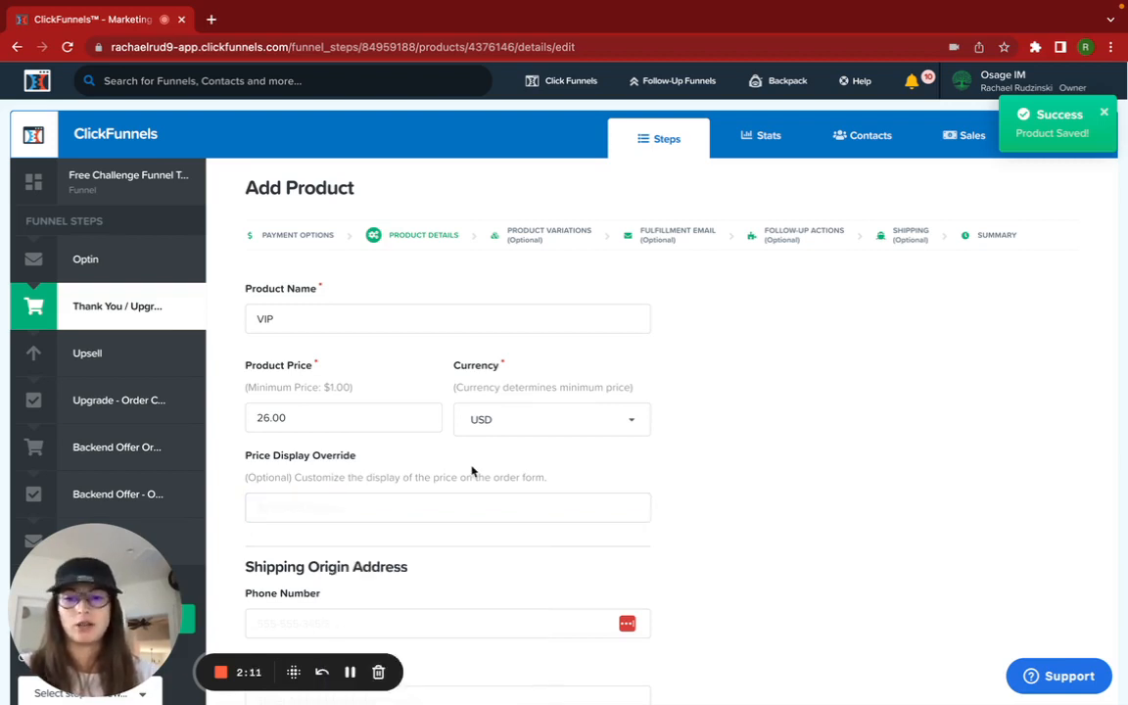
scroll(483, 510, down, 1)
scroll(483, 510, down, 2)
scroll(483, 508, up, 1)
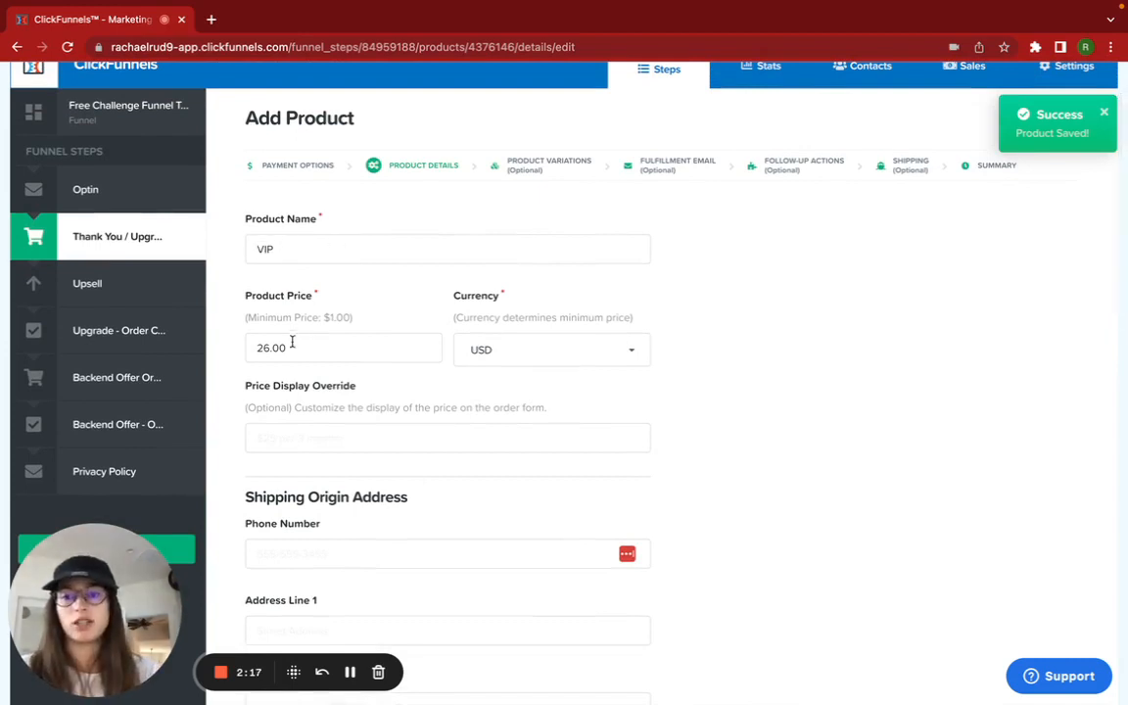
scroll(388, 445, down, 10)
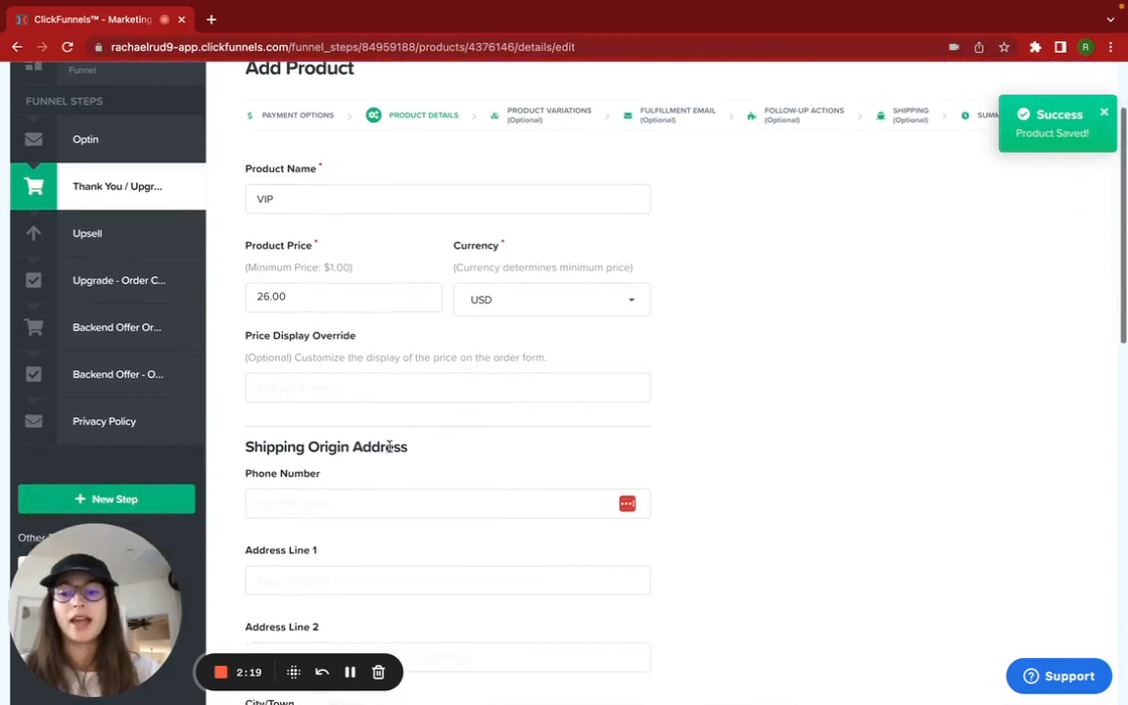
scroll(389, 452, down, 1)
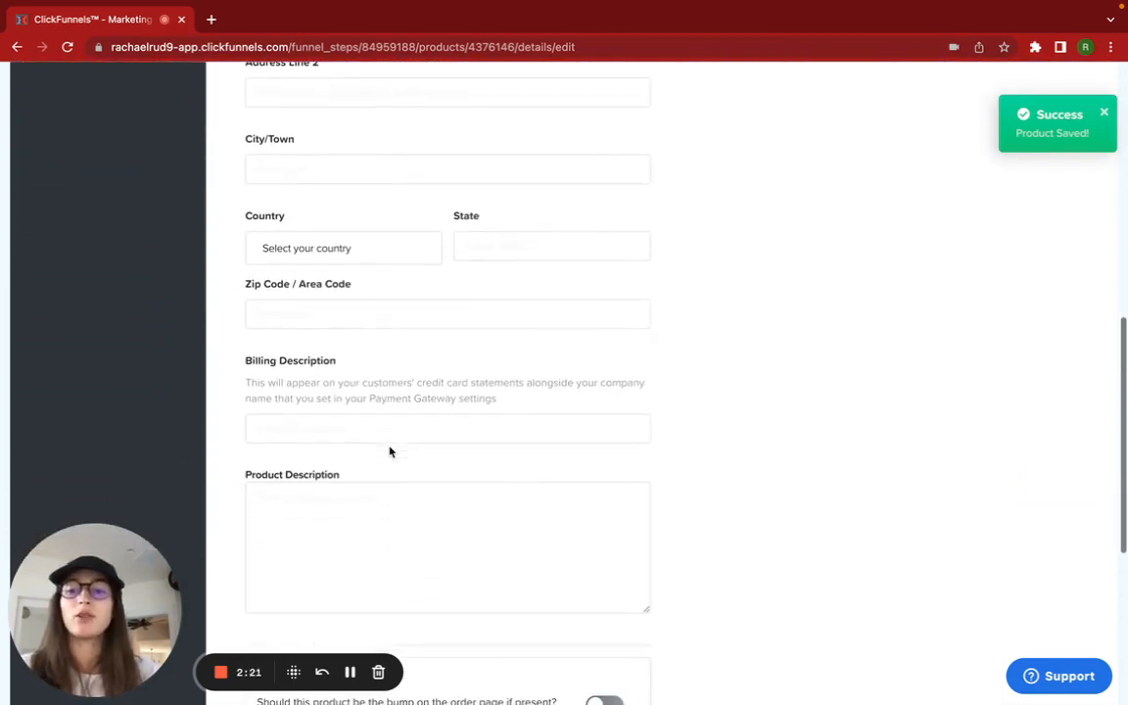
scroll(320, 424, down, 1)
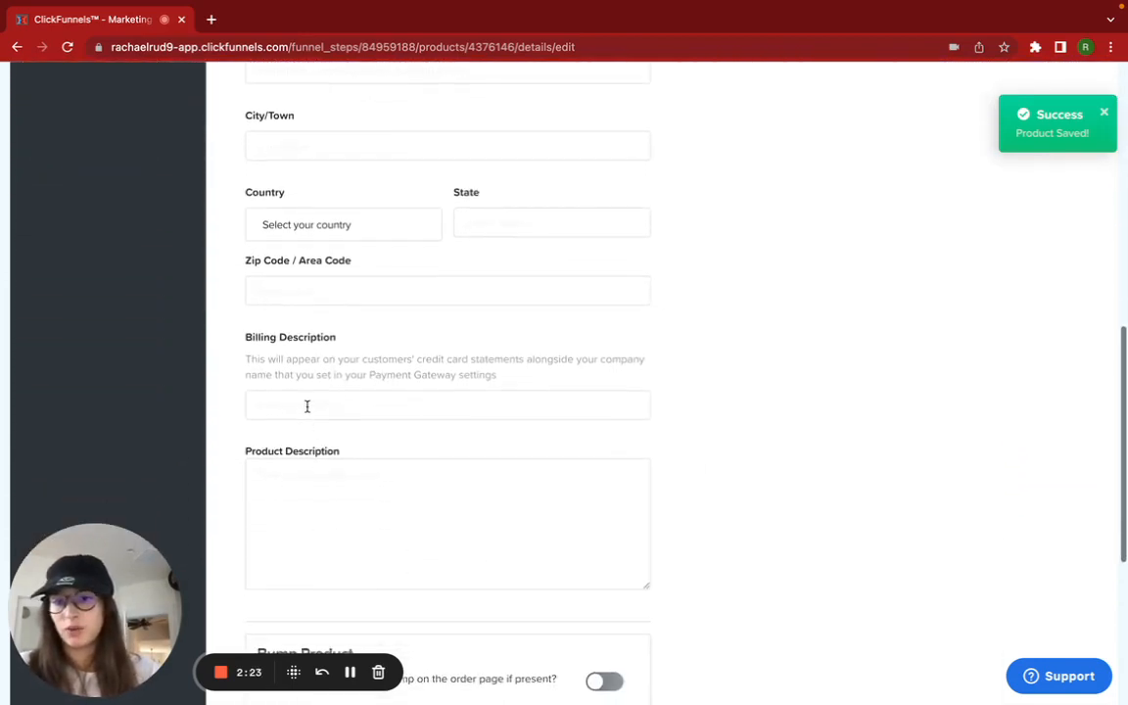
Set the billing description to VIP Pass and save the product details to continue to the product variations.
click(307, 406)
scroll(305, 405, up, 15)
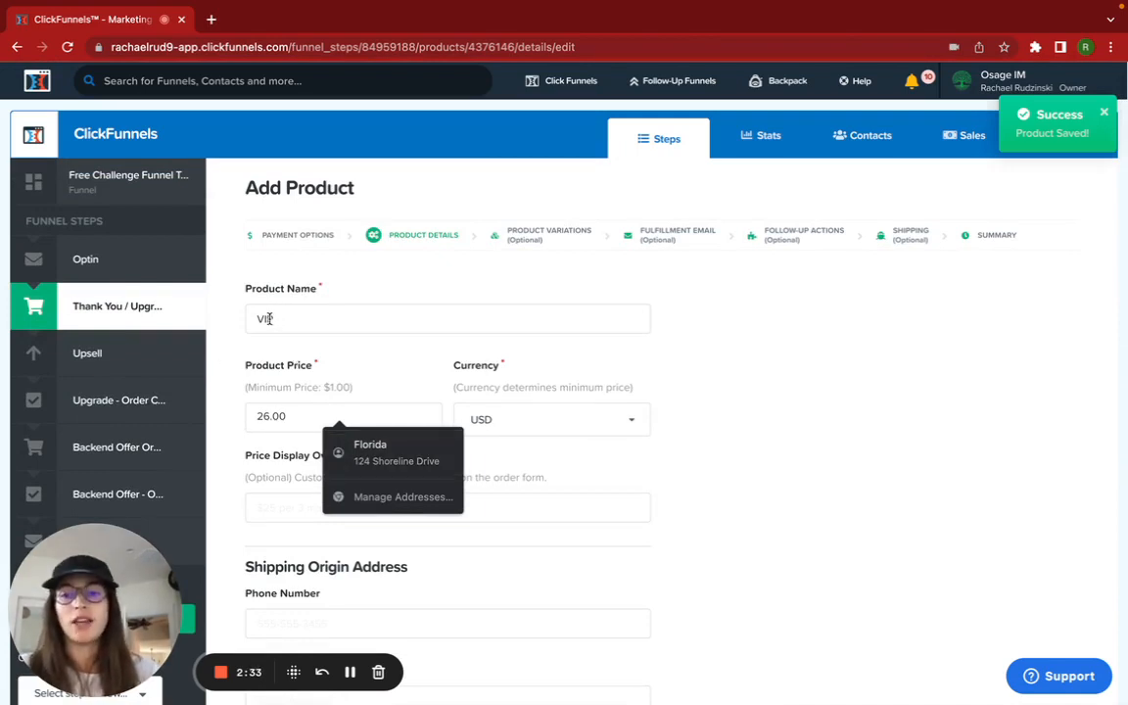
scroll(284, 402, down, 3)
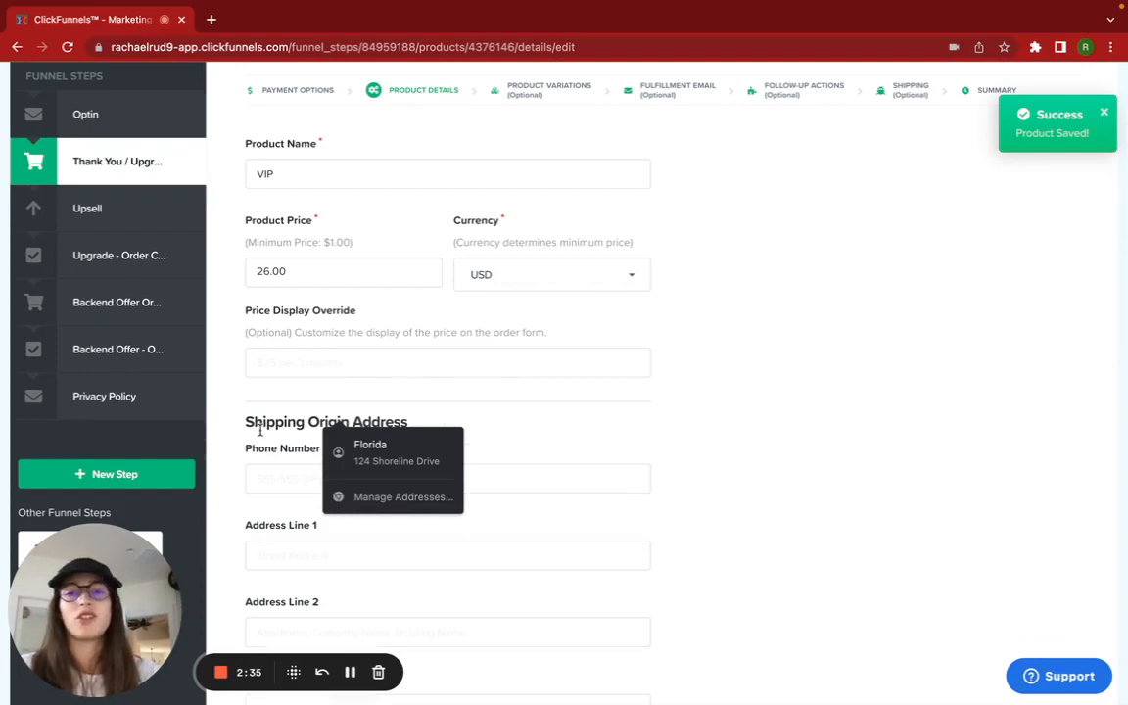
scroll(284, 499, down, 5)
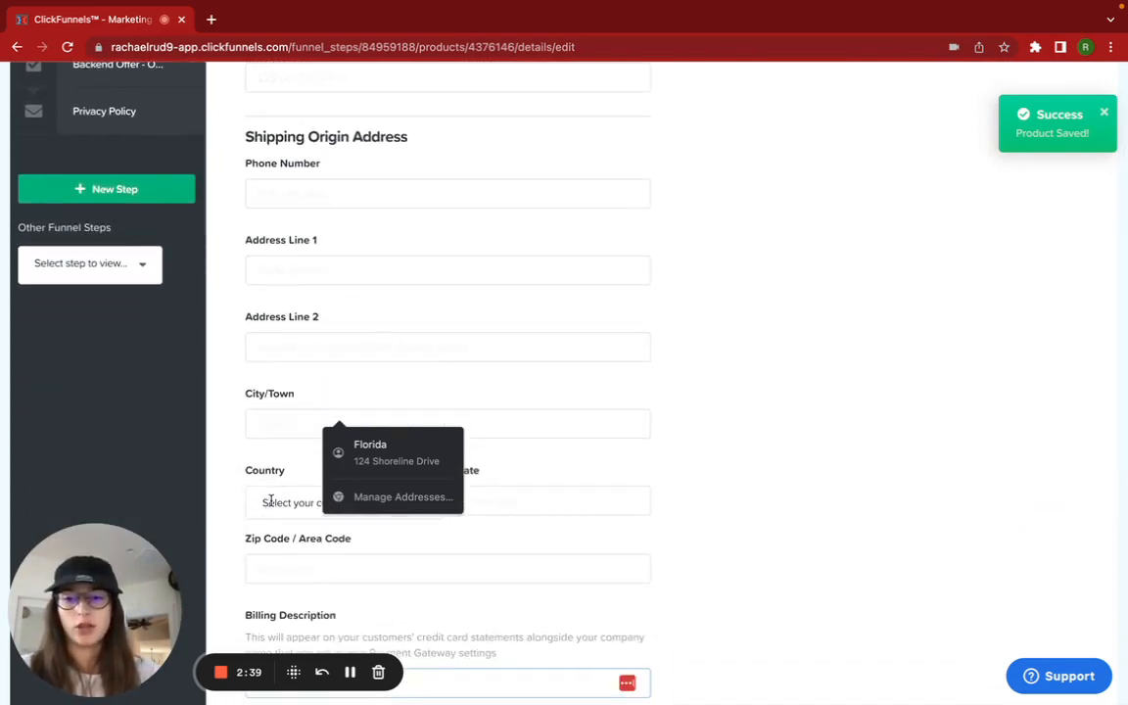
scroll(269, 504, down, 3)
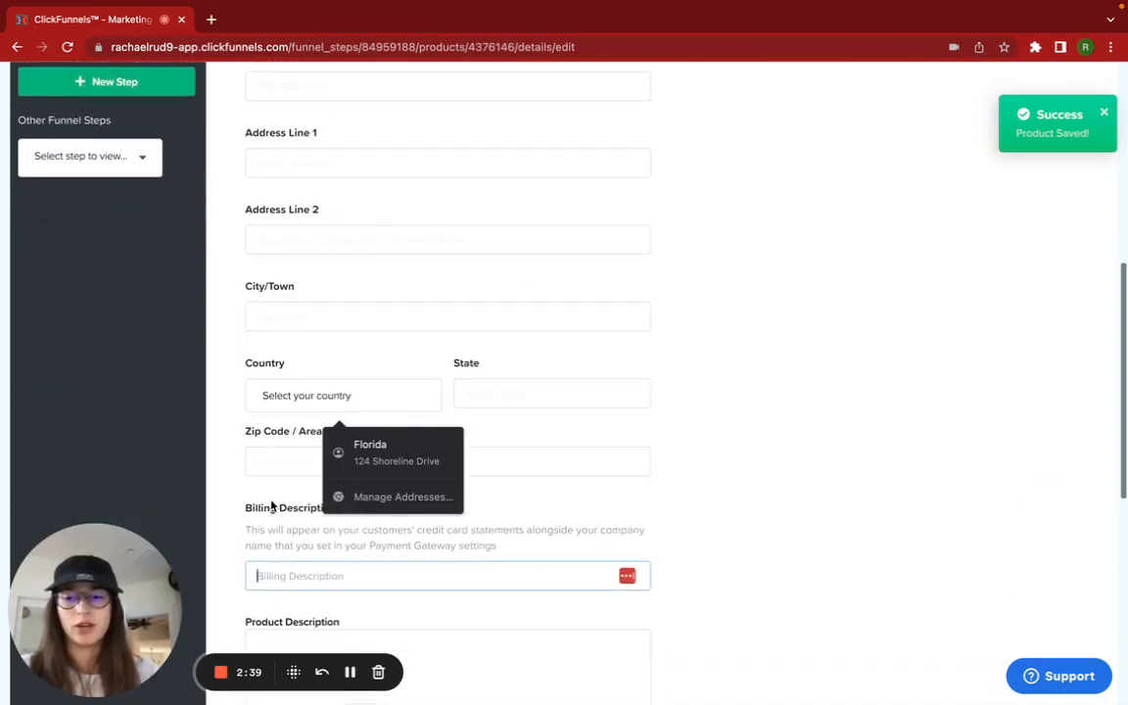
click(266, 577)
text(VIP)
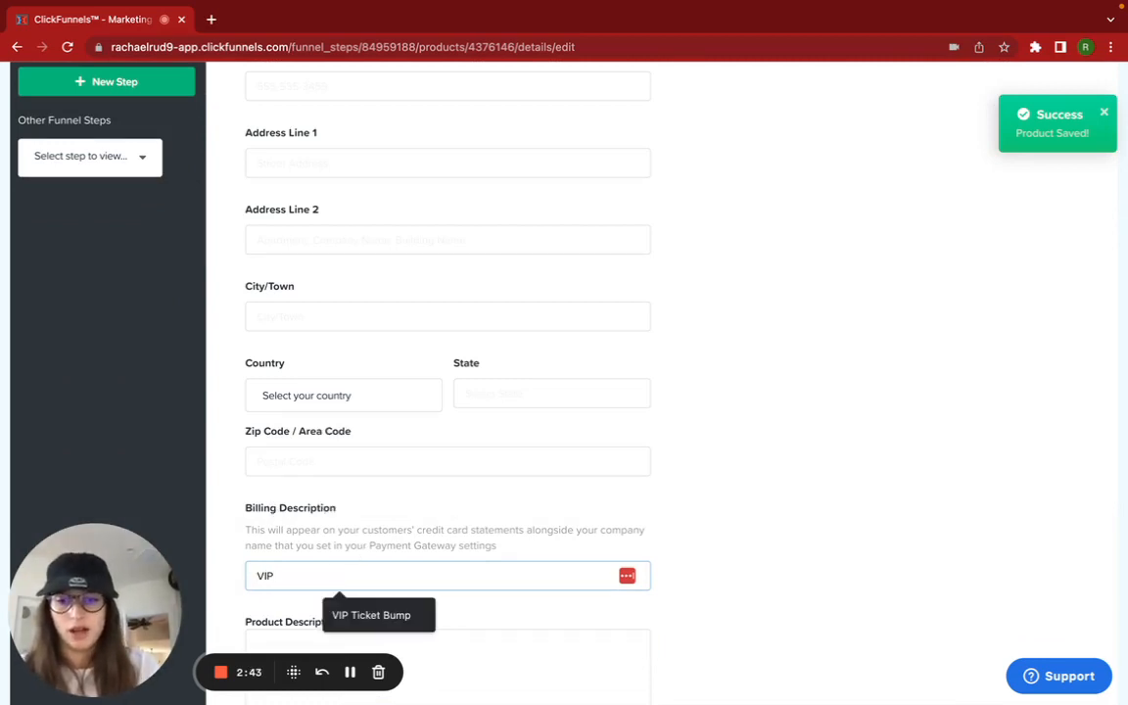
text( Pass)
scroll(408, 551, down, 5)
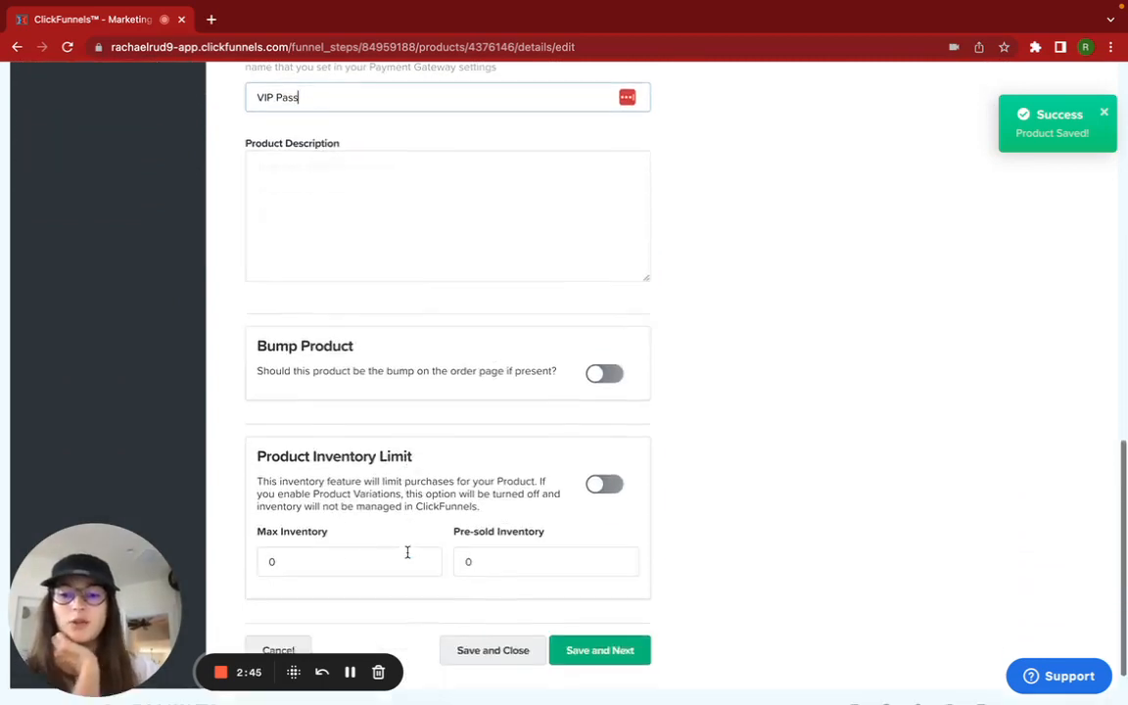
click(588, 617)
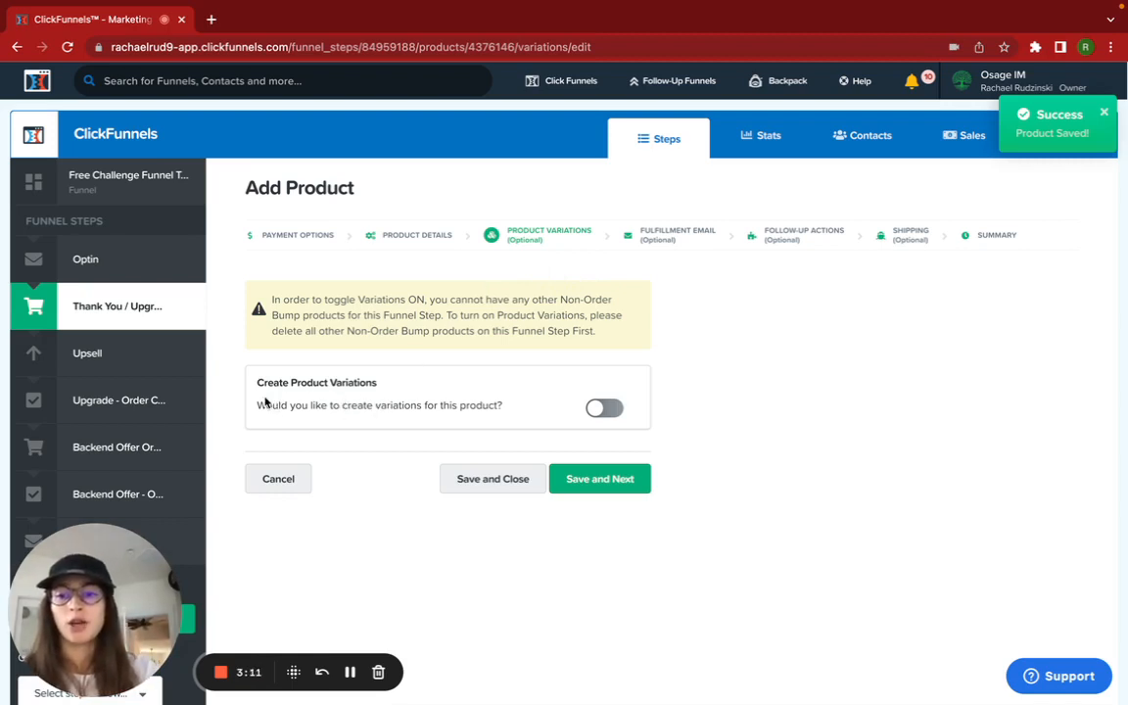
Review the product's optional fulfillment email settings and the integrations available for a follow-up action, leaving the follow-up action off.
click(670, 235)
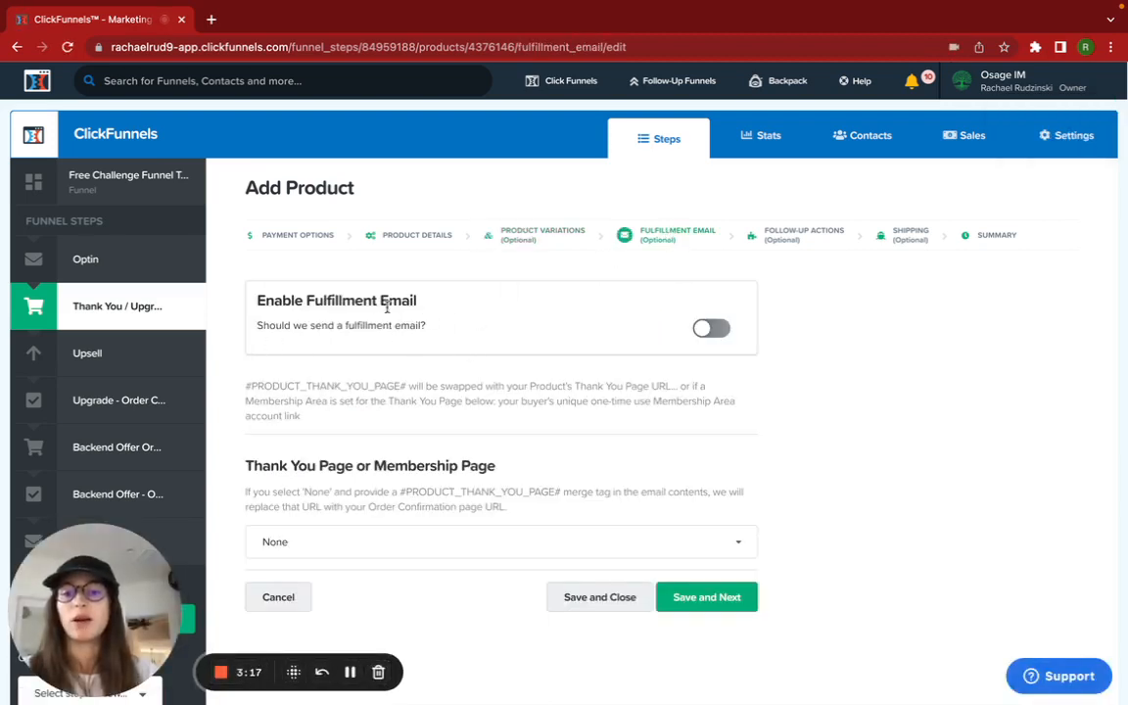
click(807, 232)
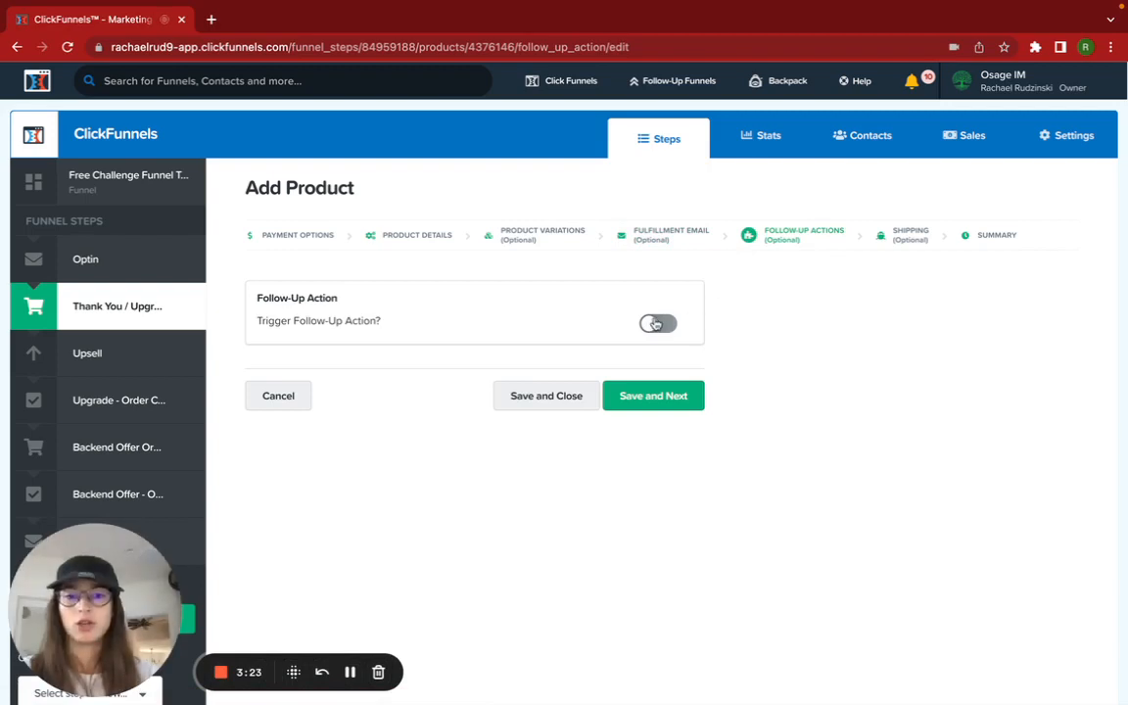
click(655, 324)
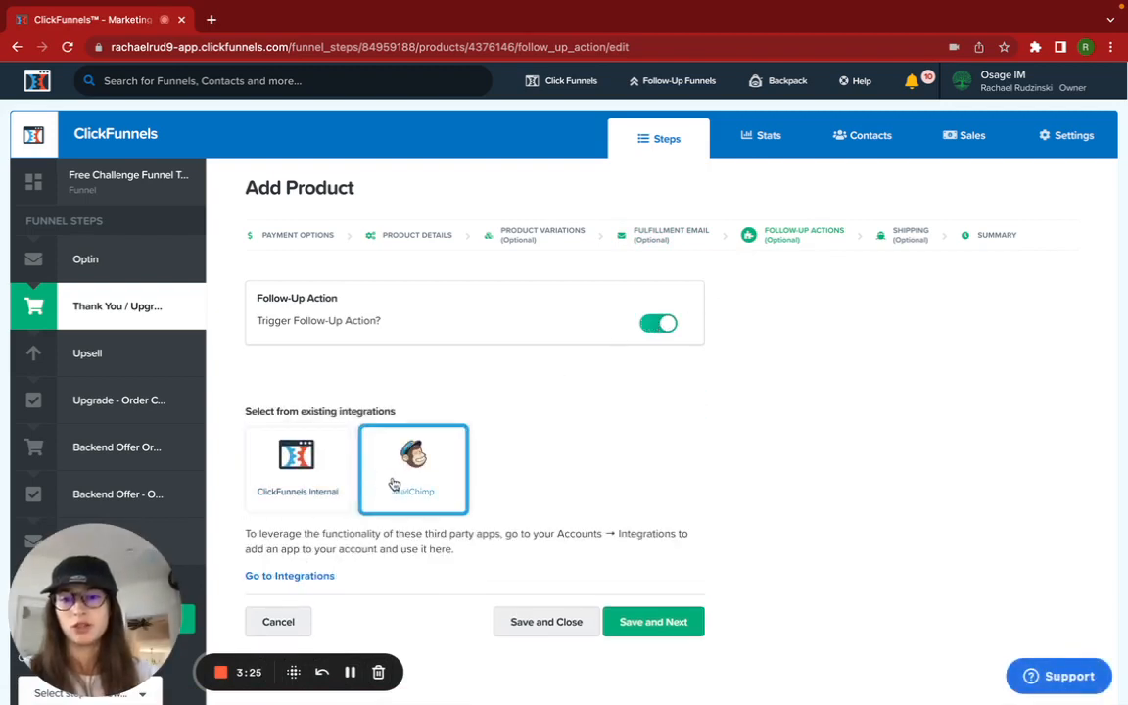
click(670, 327)
Check the shipping integrations offered for a physical product, leaving the physical product option off.
click(901, 238)
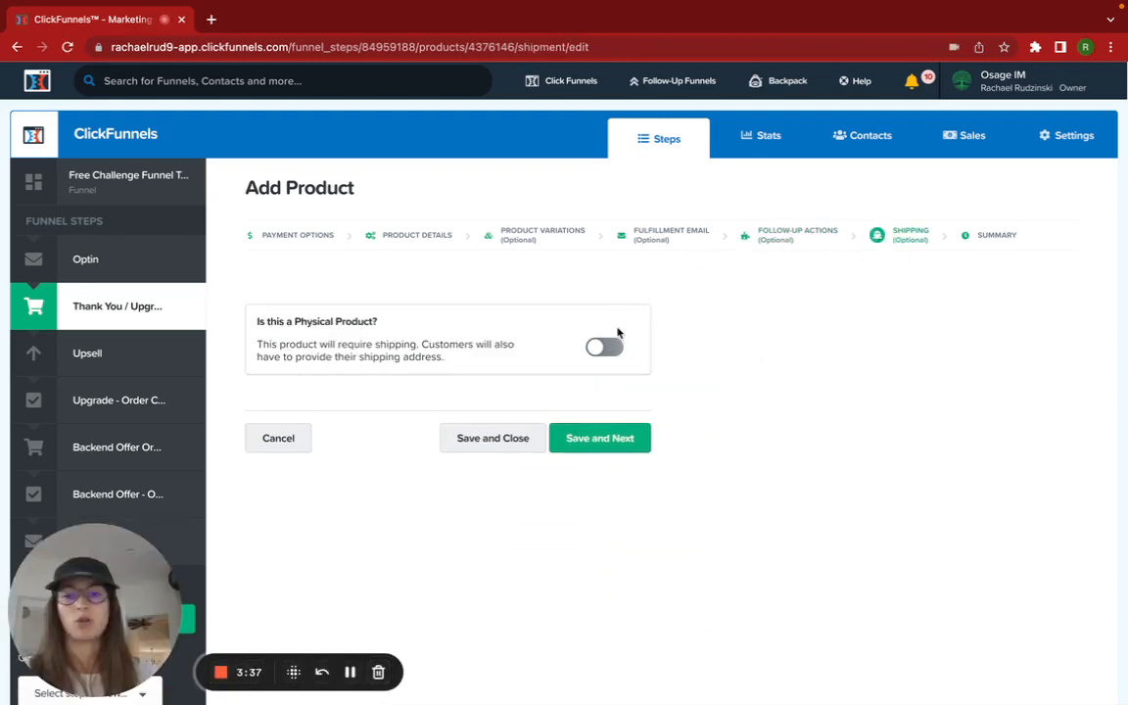
click(602, 349)
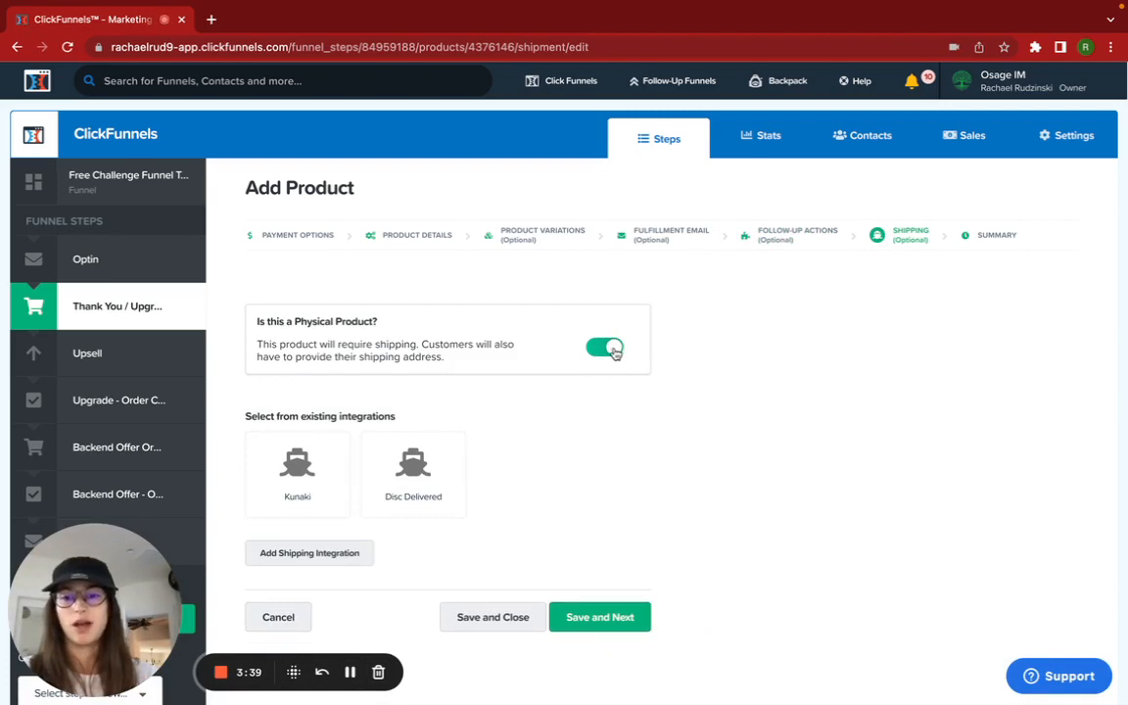
click(613, 350)
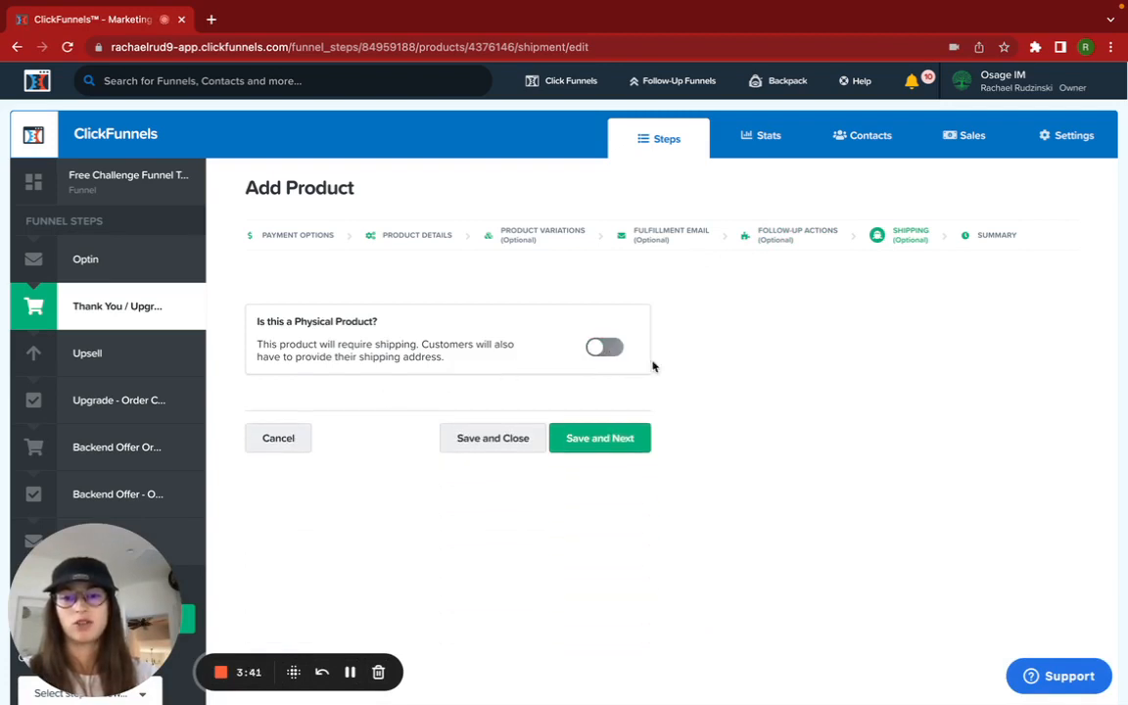
Review the billing and product details in the VIP product's summary.
click(999, 235)
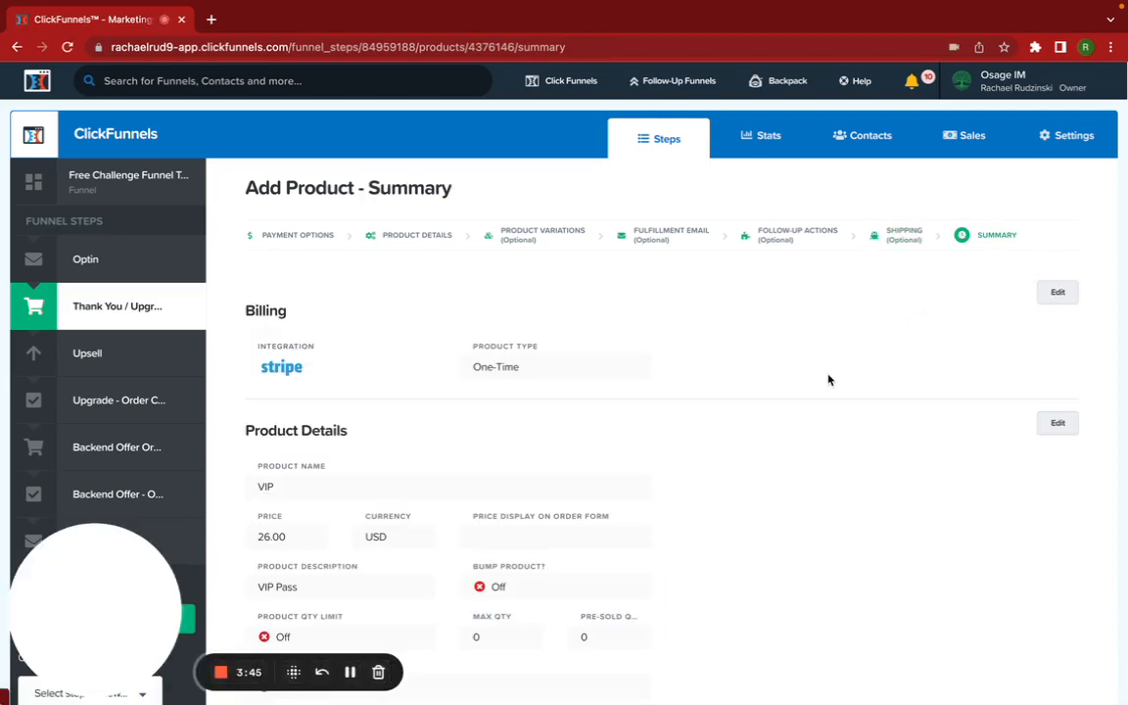
scroll(691, 472, down, 4)
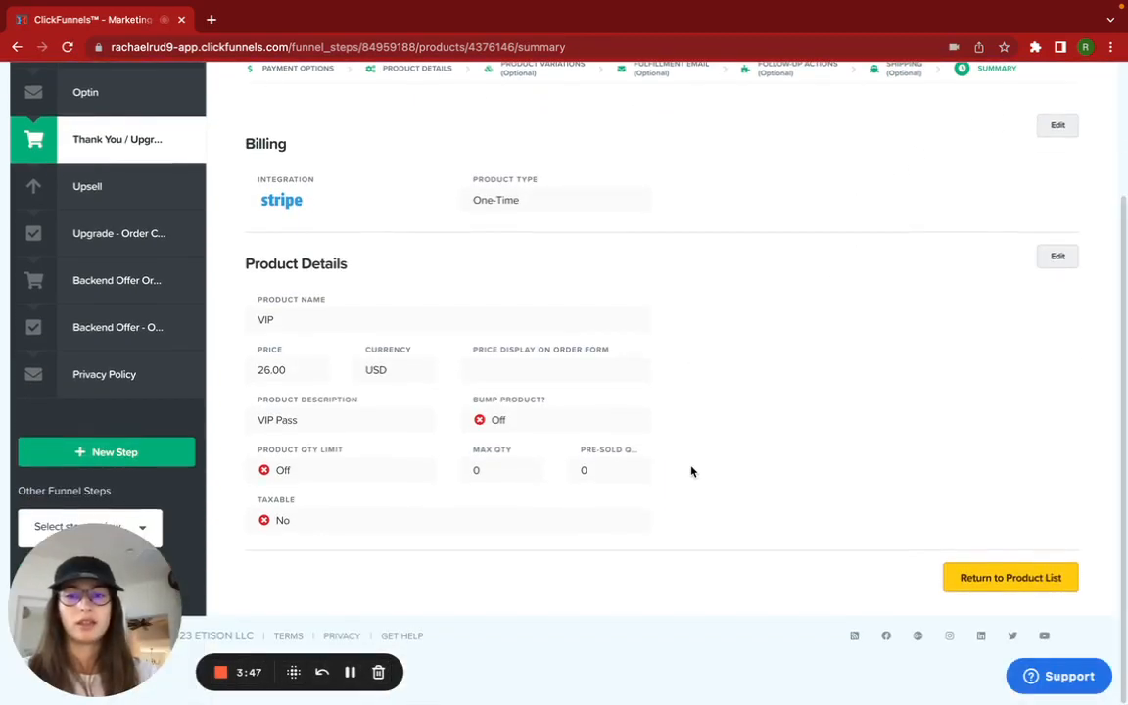
scroll(309, 207, up, 1)
Change the VIP product's payment type to Subscription and save to continue to the product details.
click(299, 117)
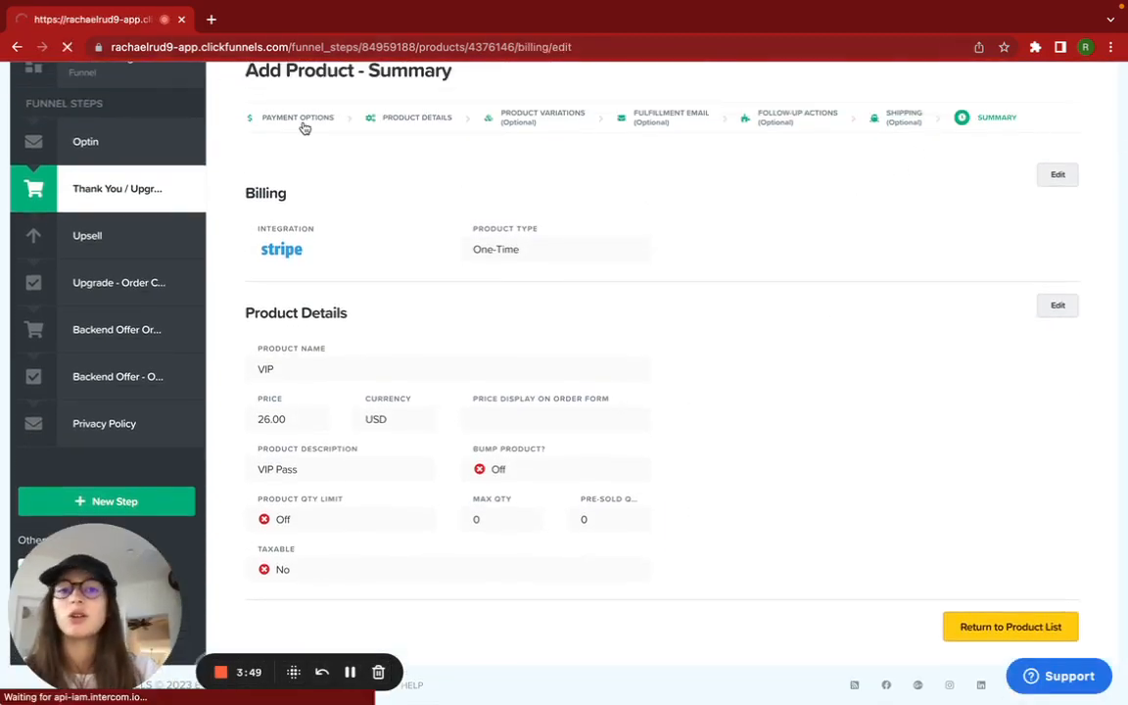
scroll(314, 409, down, 2)
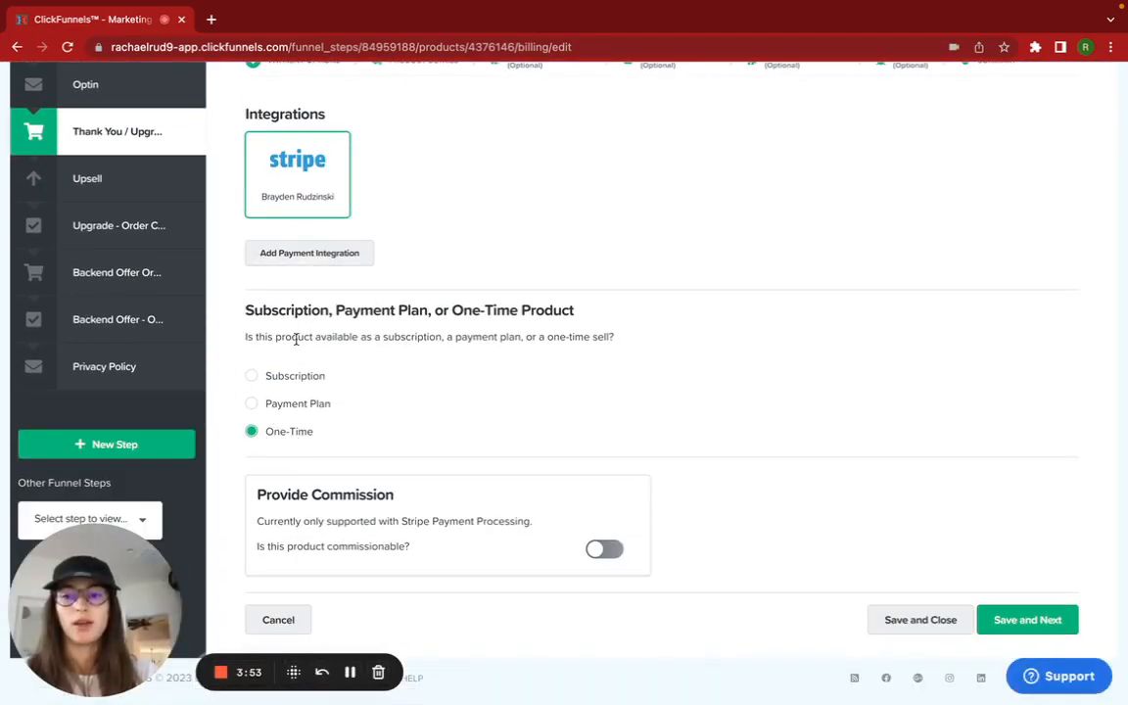
scroll(289, 313, up, 1)
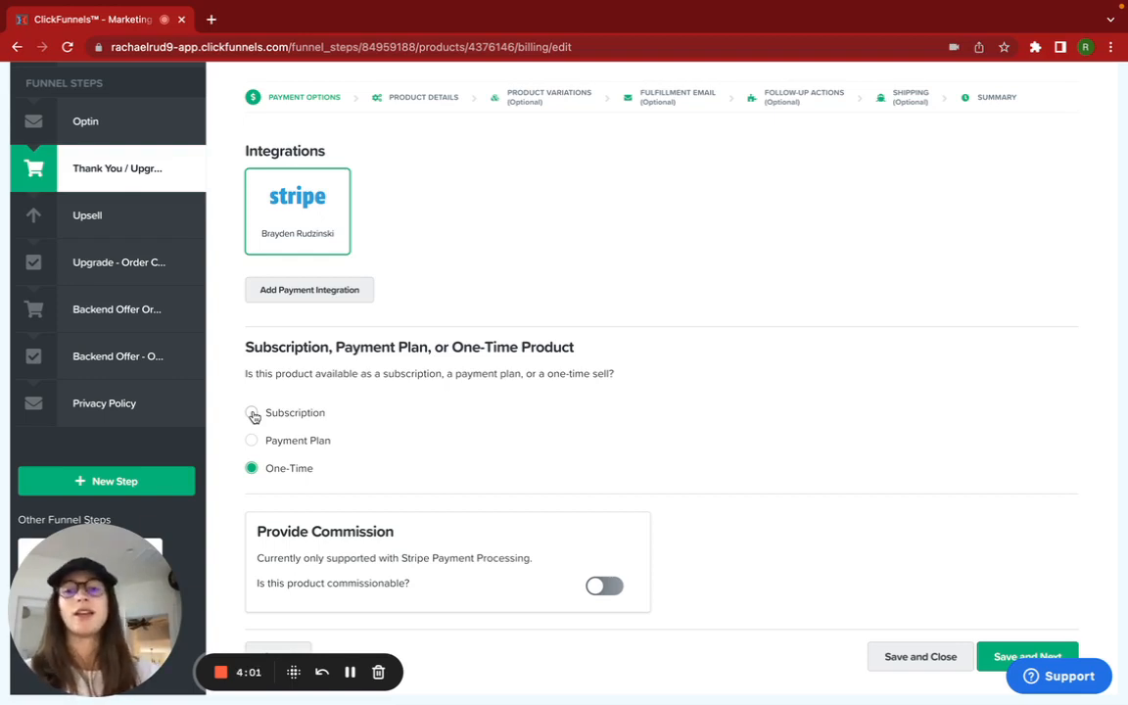
click(253, 414)
scroll(617, 479, down, 1)
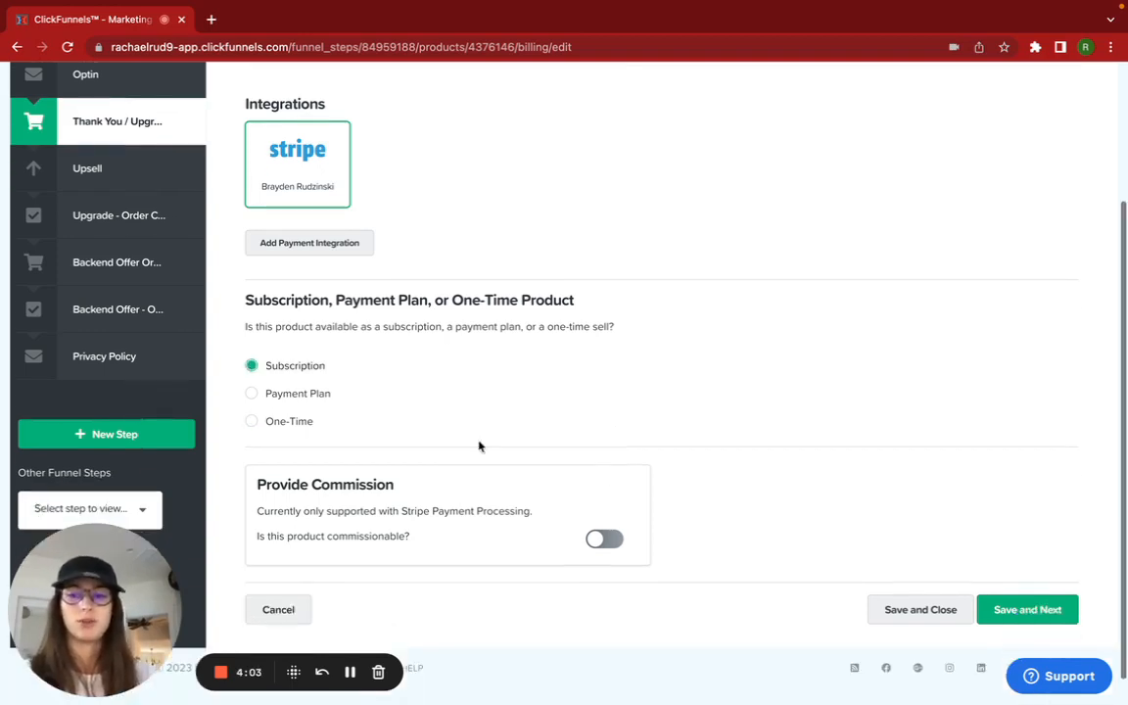
click(1048, 611)
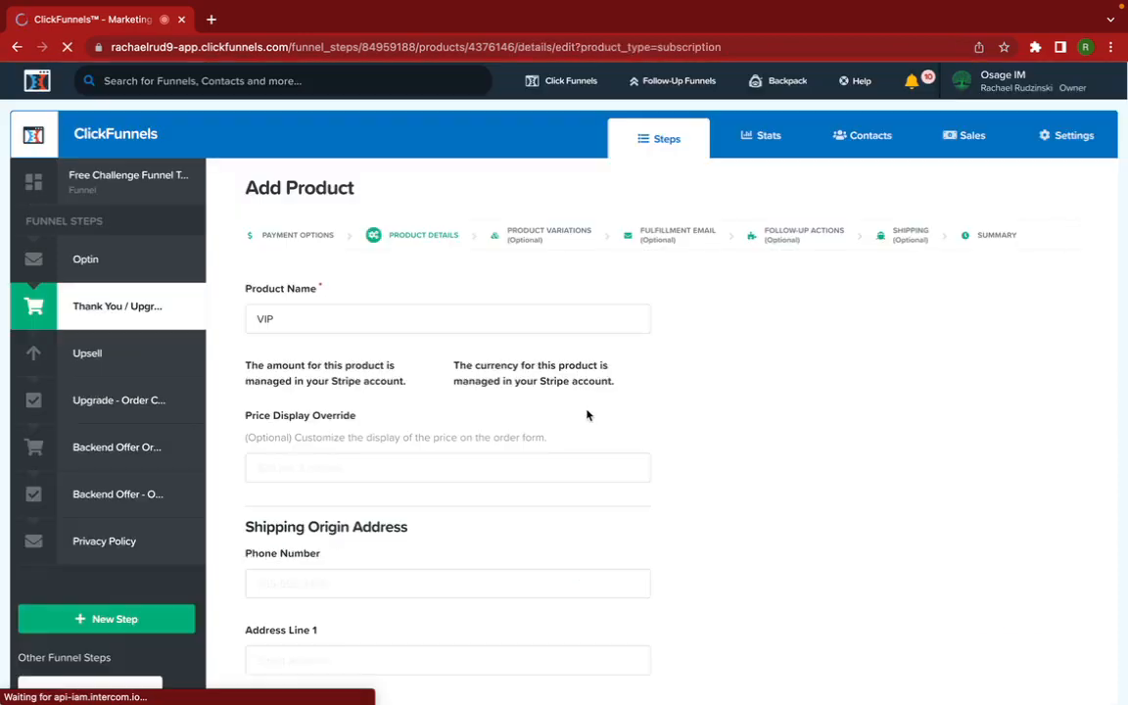
Examine the optional price display override and shipping origin address fields in the subscription's product details.
scroll(454, 452, down, 1)
scroll(454, 451, down, 1)
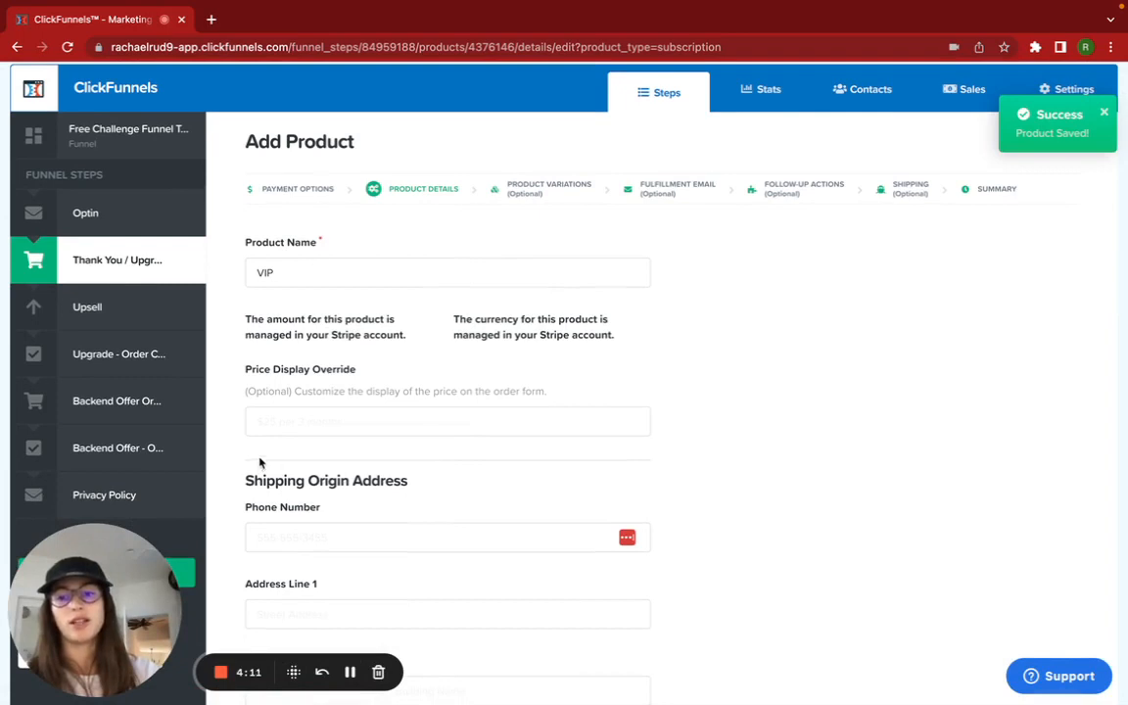
click(262, 422)
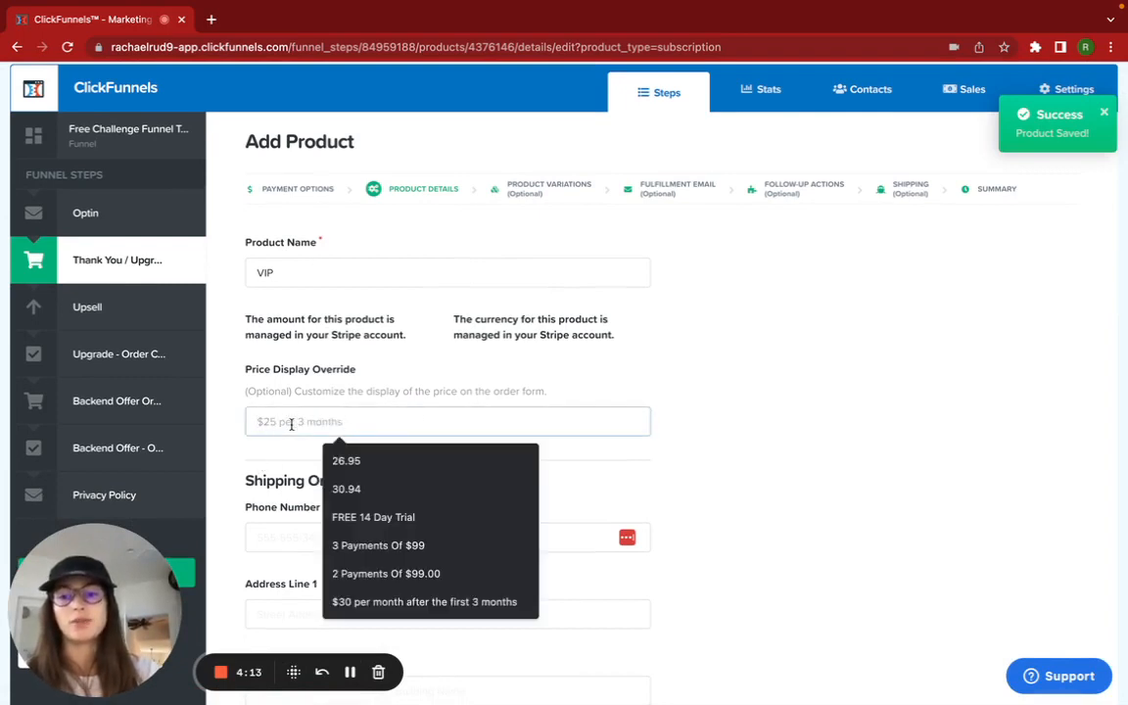
scroll(327, 438, down, 4)
scroll(326, 438, down, 3)
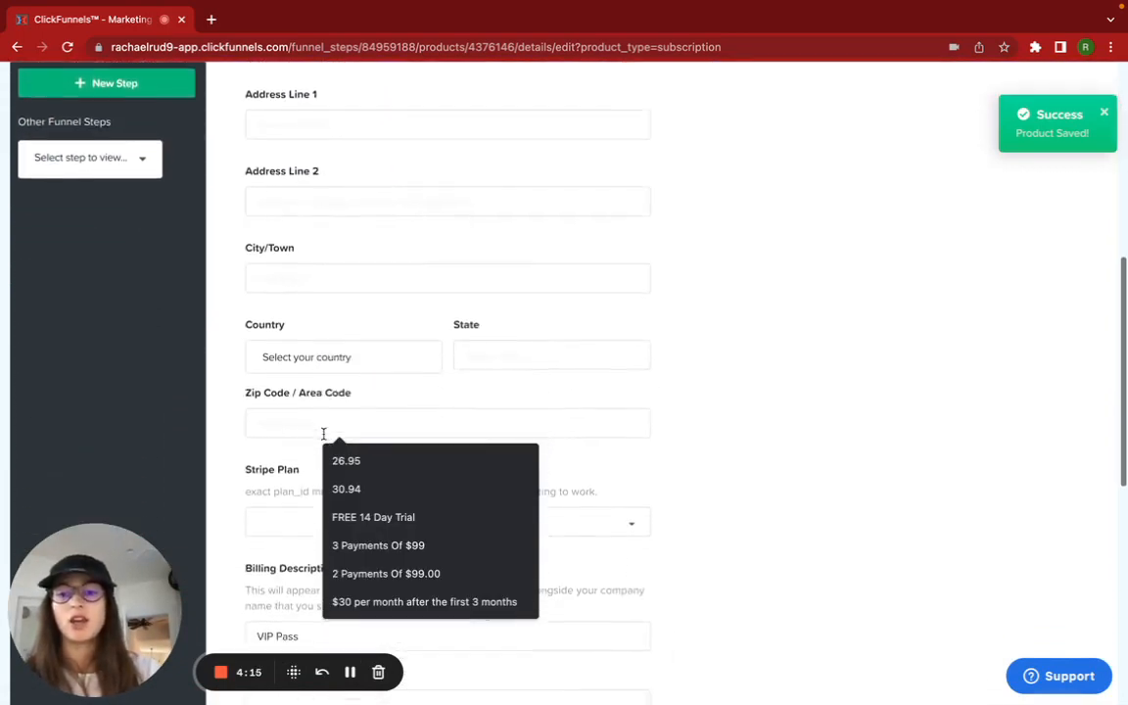
Browse the Stripe plans available for the subscription and close the list without choosing one.
click(561, 370)
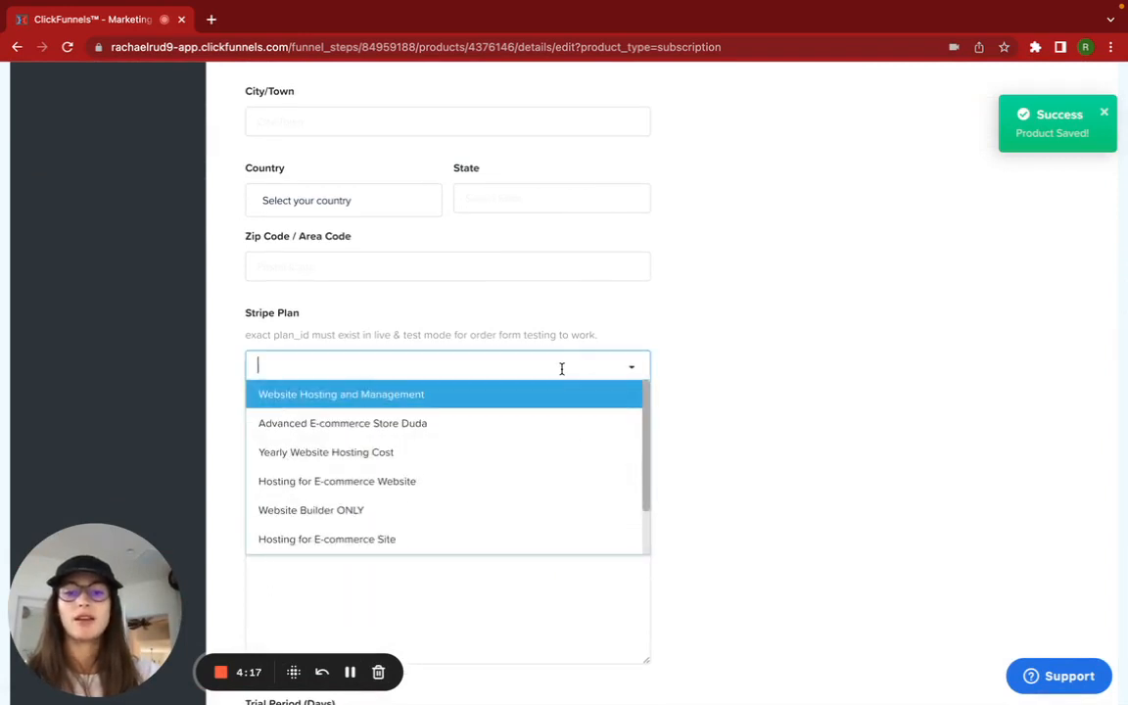
scroll(425, 505, down, 1)
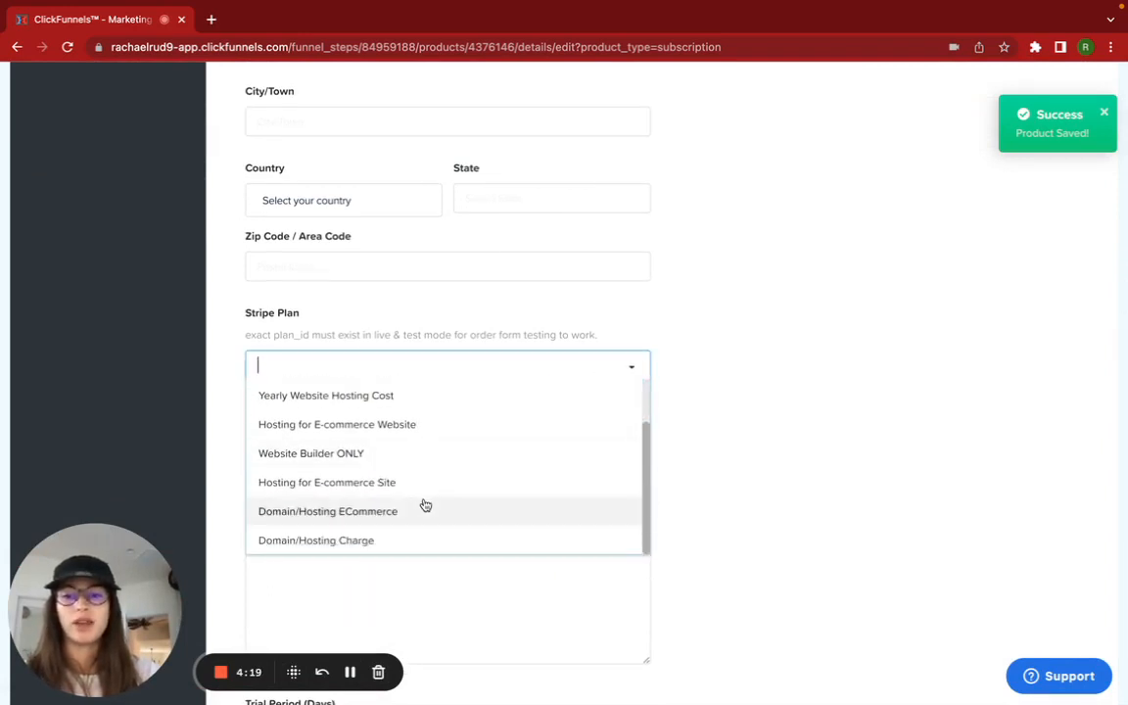
scroll(424, 507, up, 1)
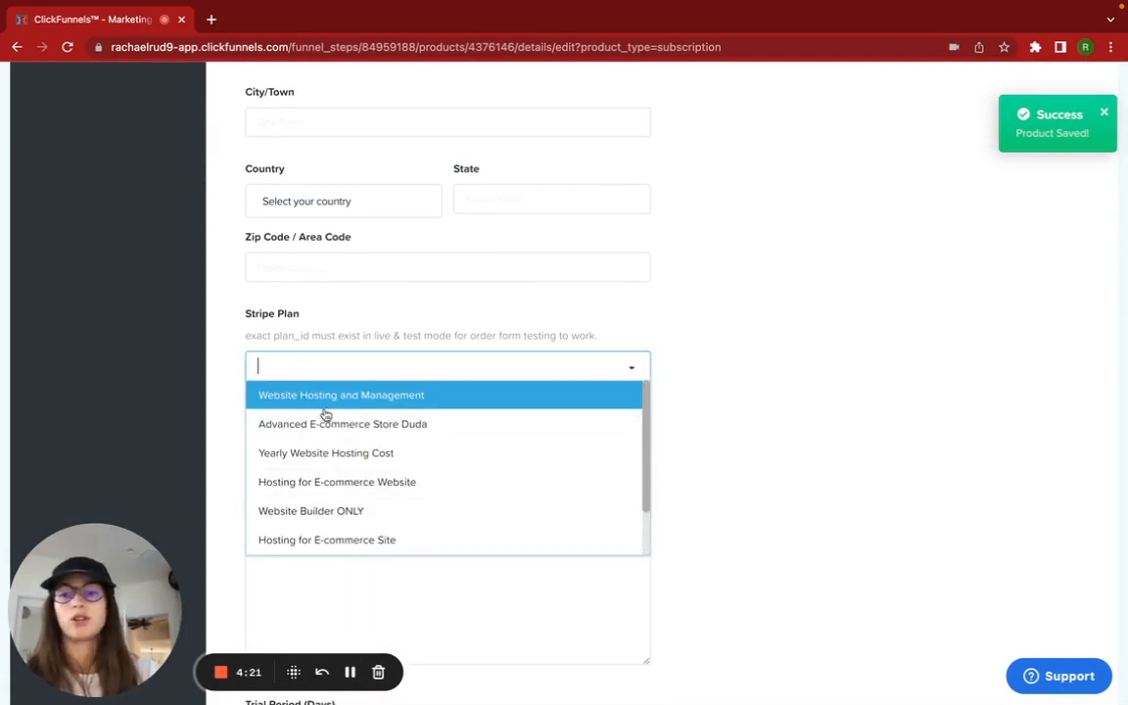
scroll(327, 415, down, 1)
scroll(320, 474, up, 1)
scroll(325, 441, up, 1)
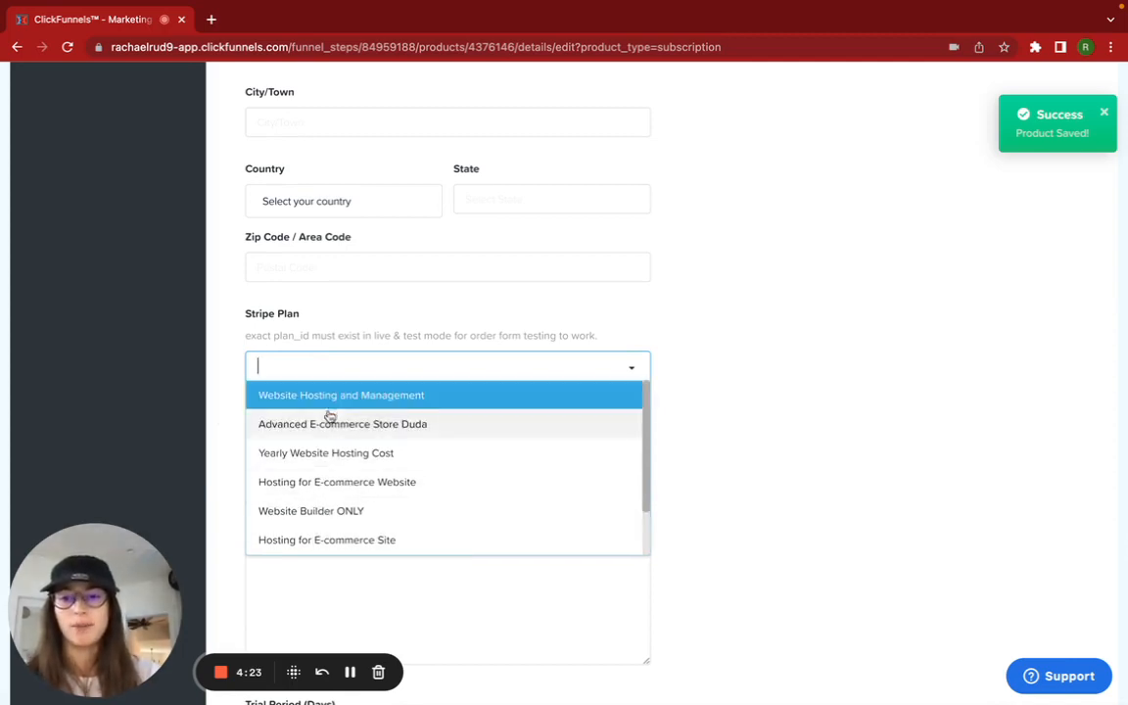
scroll(323, 504, down, 2)
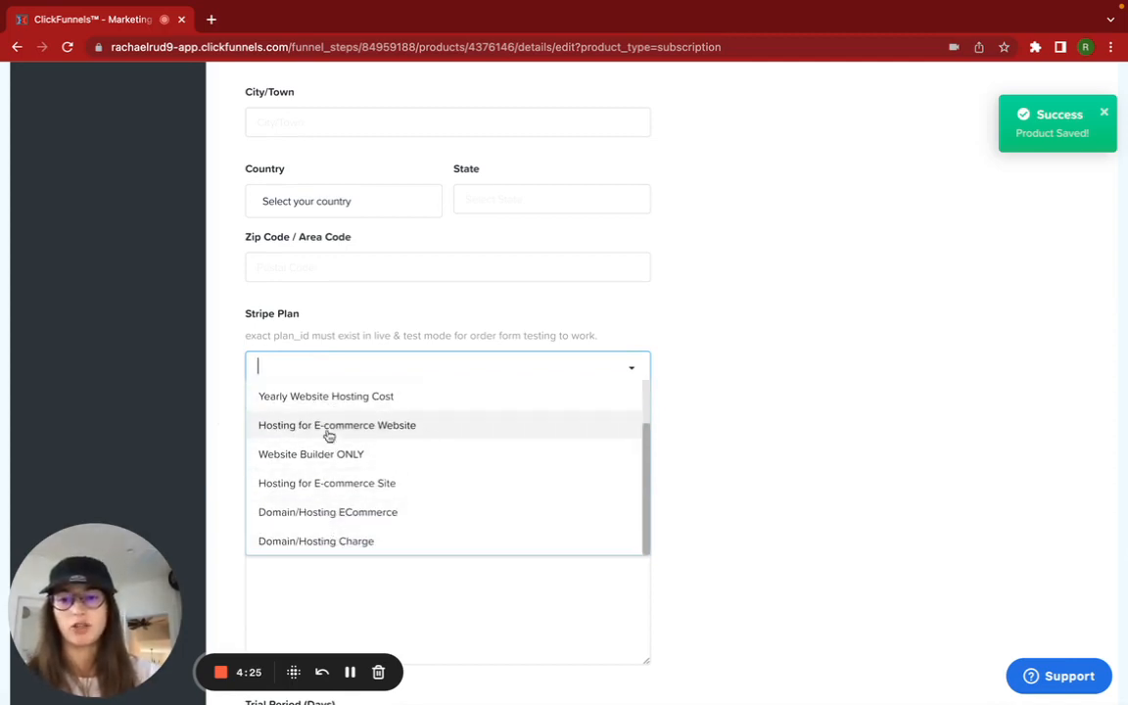
click(774, 416)
Examine the subscription's trial period and product inventory limit settings.
scroll(455, 445, down, 5)
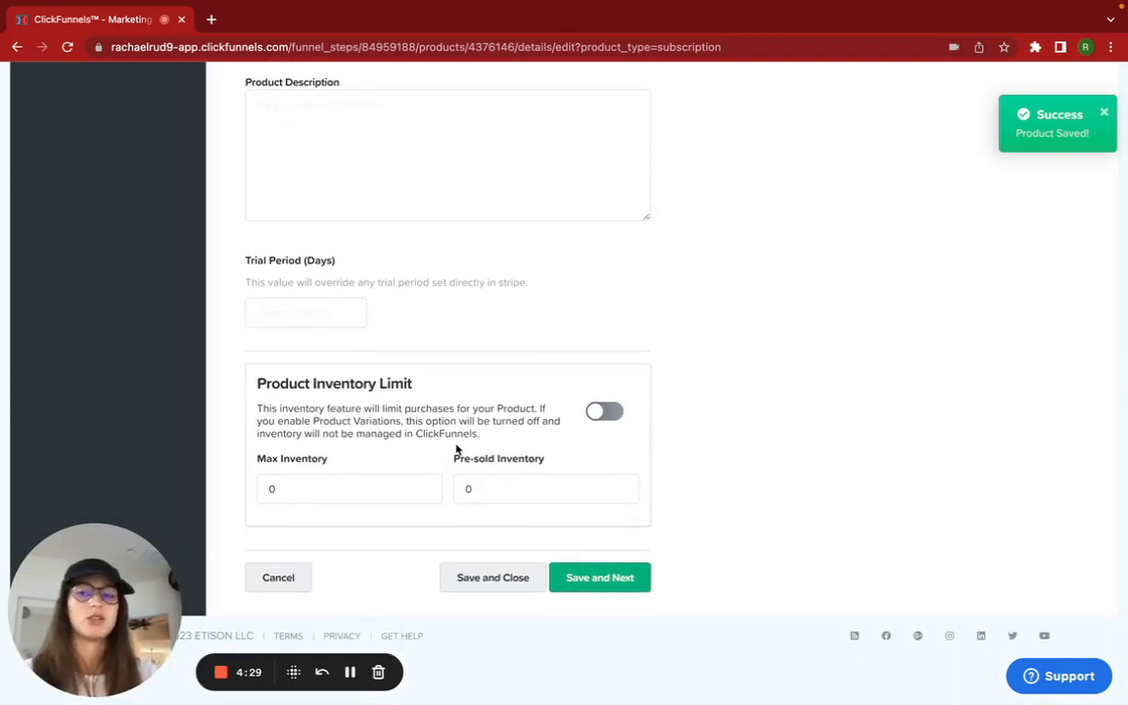
click(277, 314)
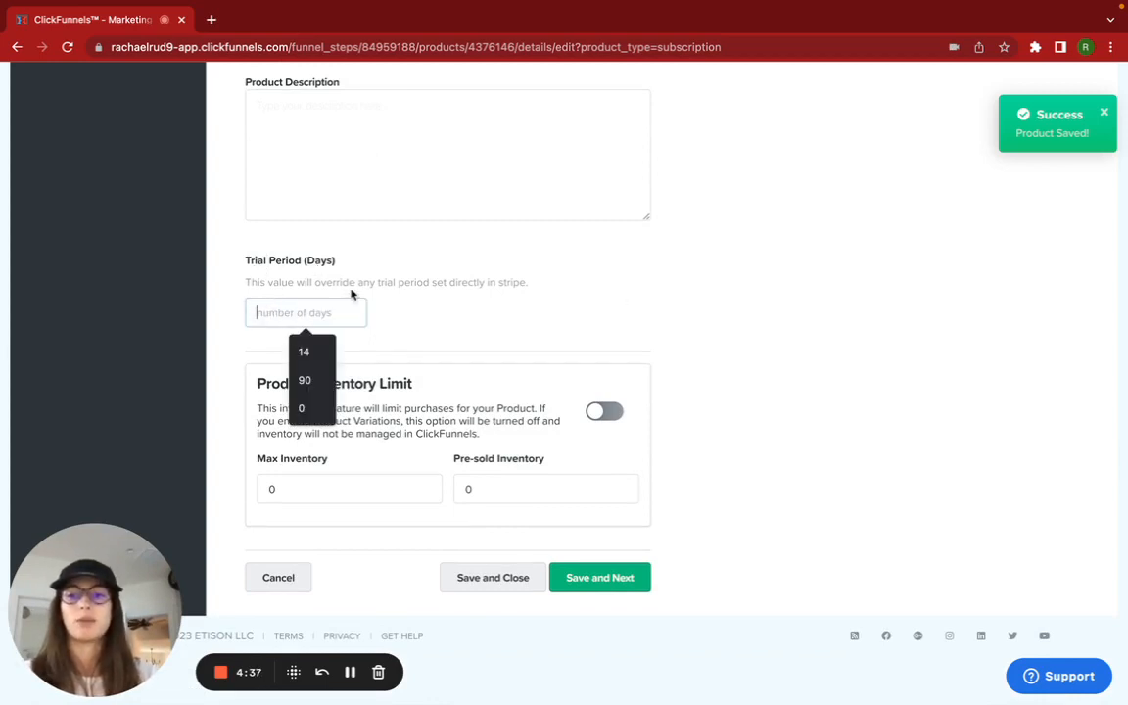
click(677, 377)
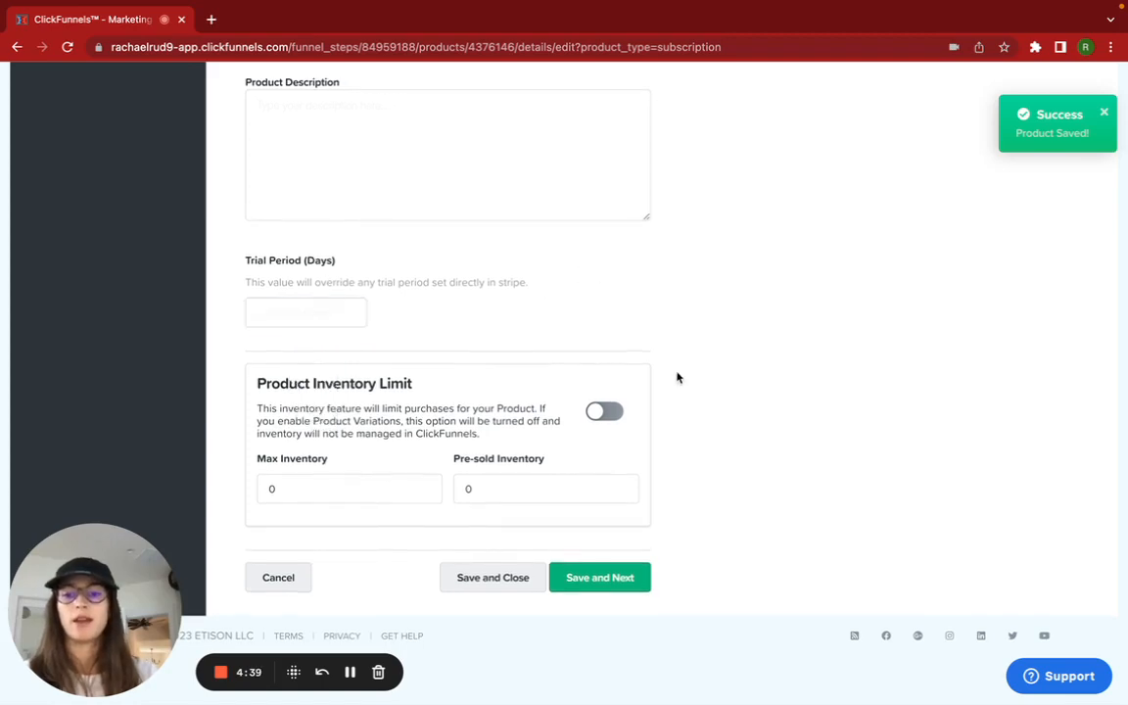
scroll(575, 353, up, 4)
scroll(575, 353, down, 4)
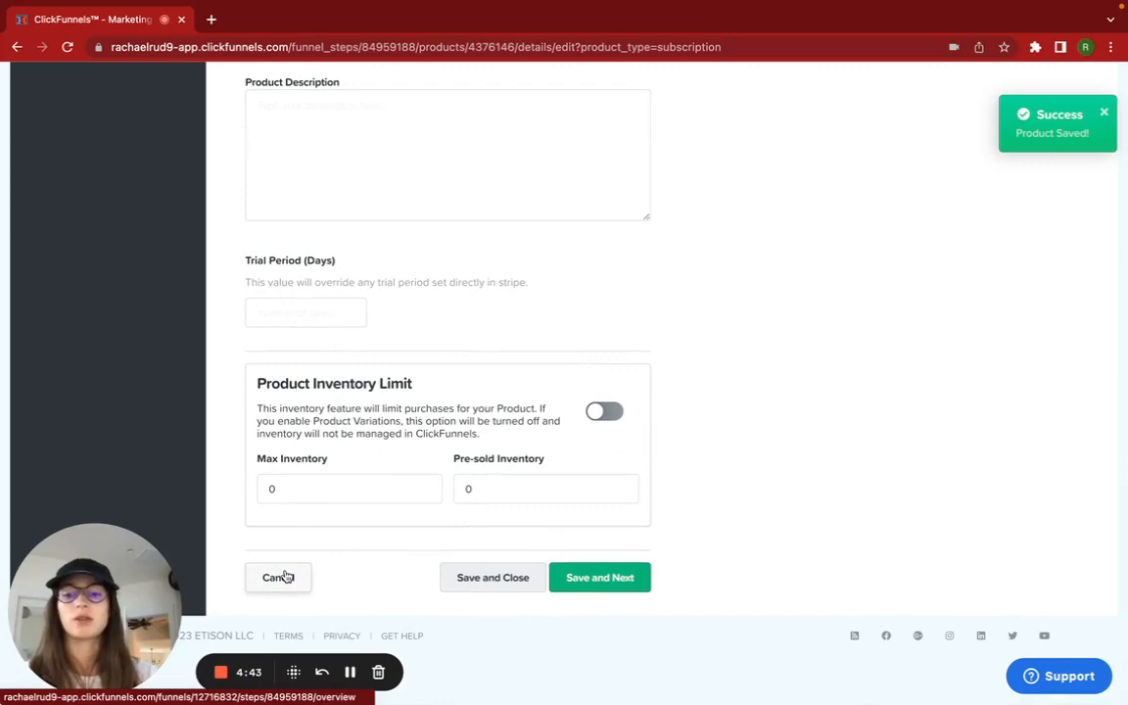
Return to the payment options, keep One-Time as the product type, and save to continue to the product details.
scroll(385, 521, up, 10)
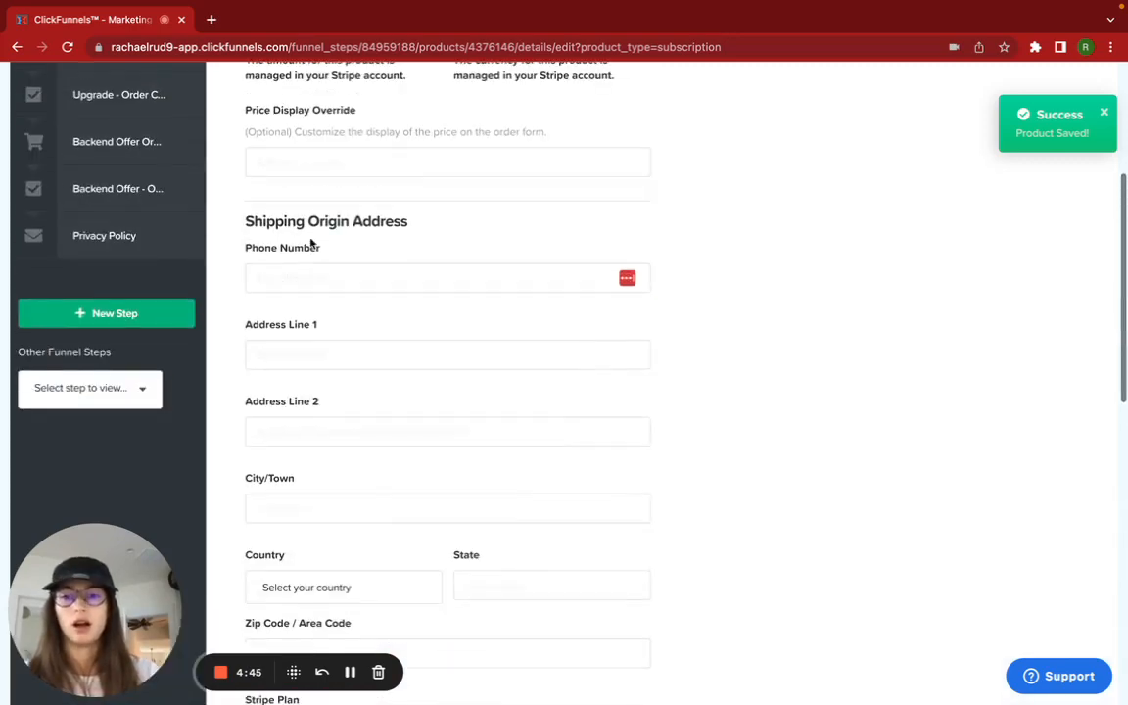
scroll(311, 243, up, 5)
click(294, 236)
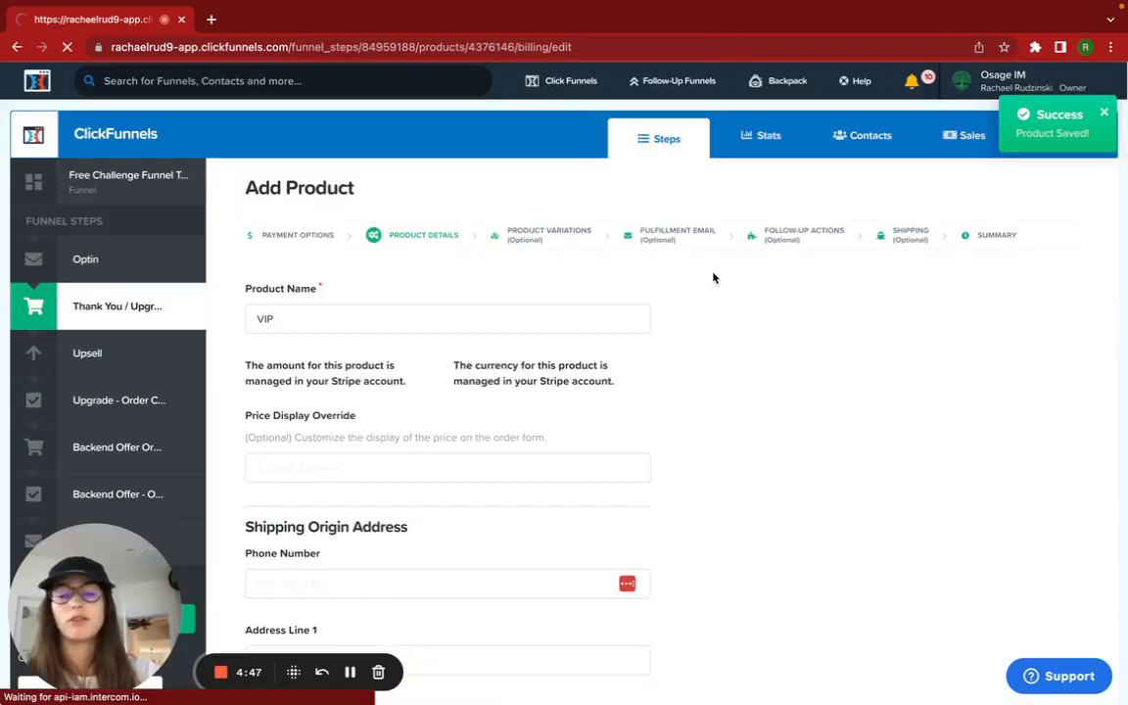
scroll(254, 471, down, 1)
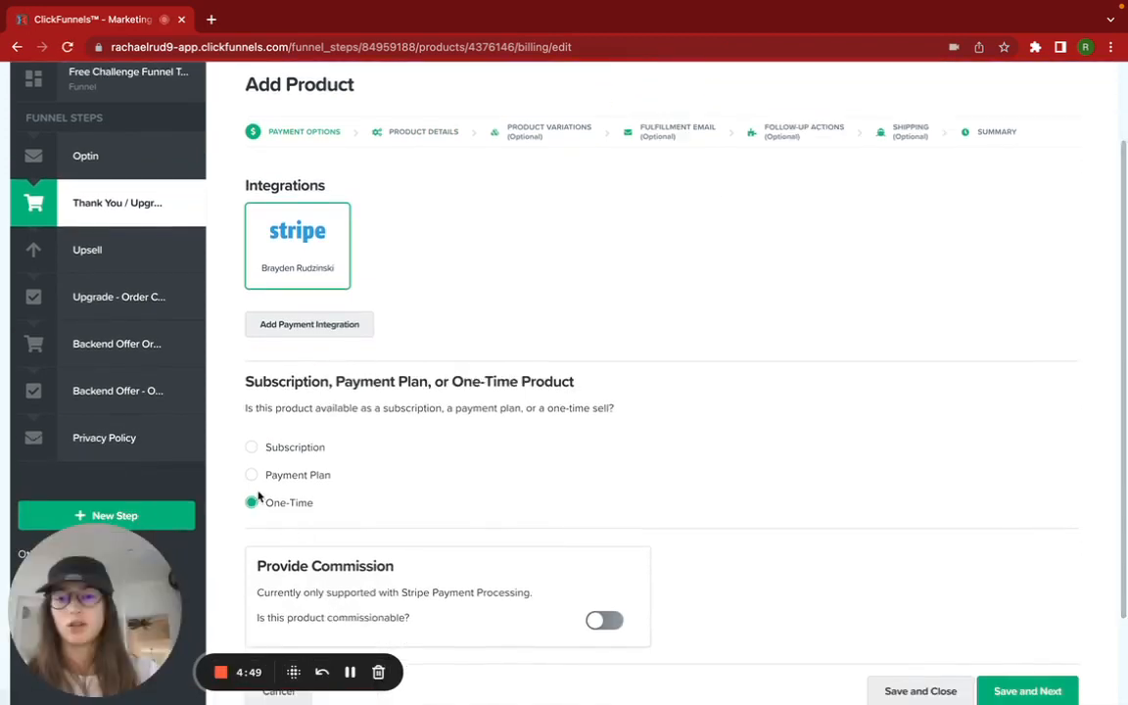
click(985, 691)
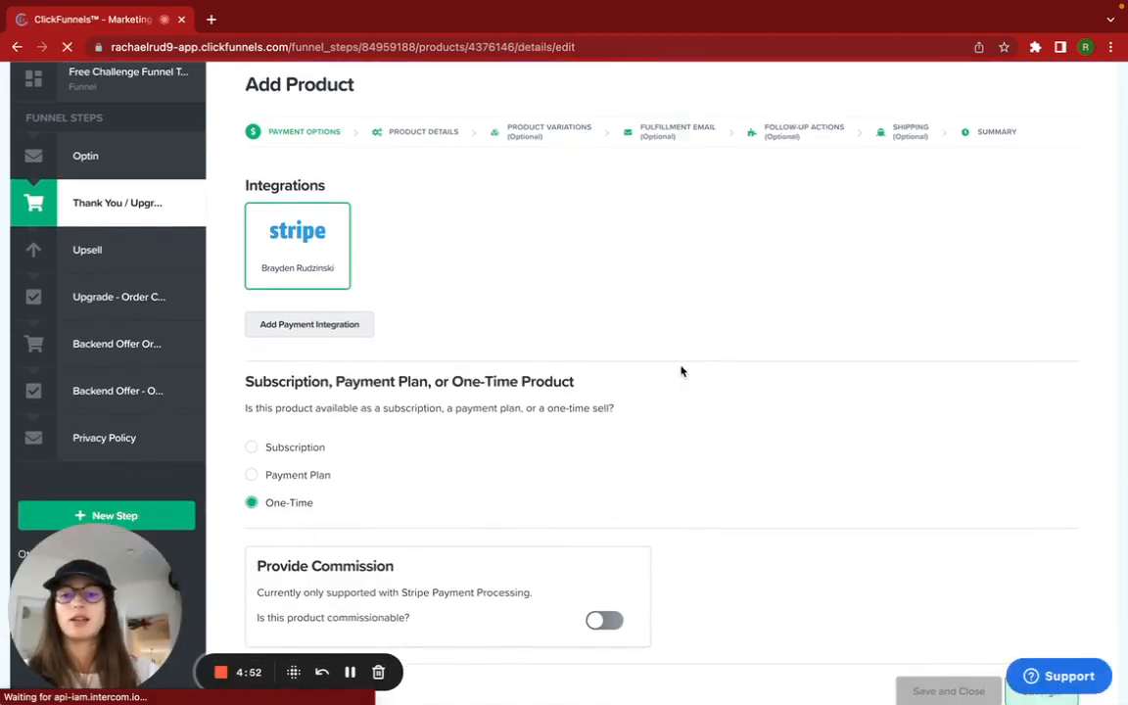
Turn on the Bump Product option for the VIP product in its product details.
scroll(588, 426, down, 5)
scroll(574, 429, down, 6)
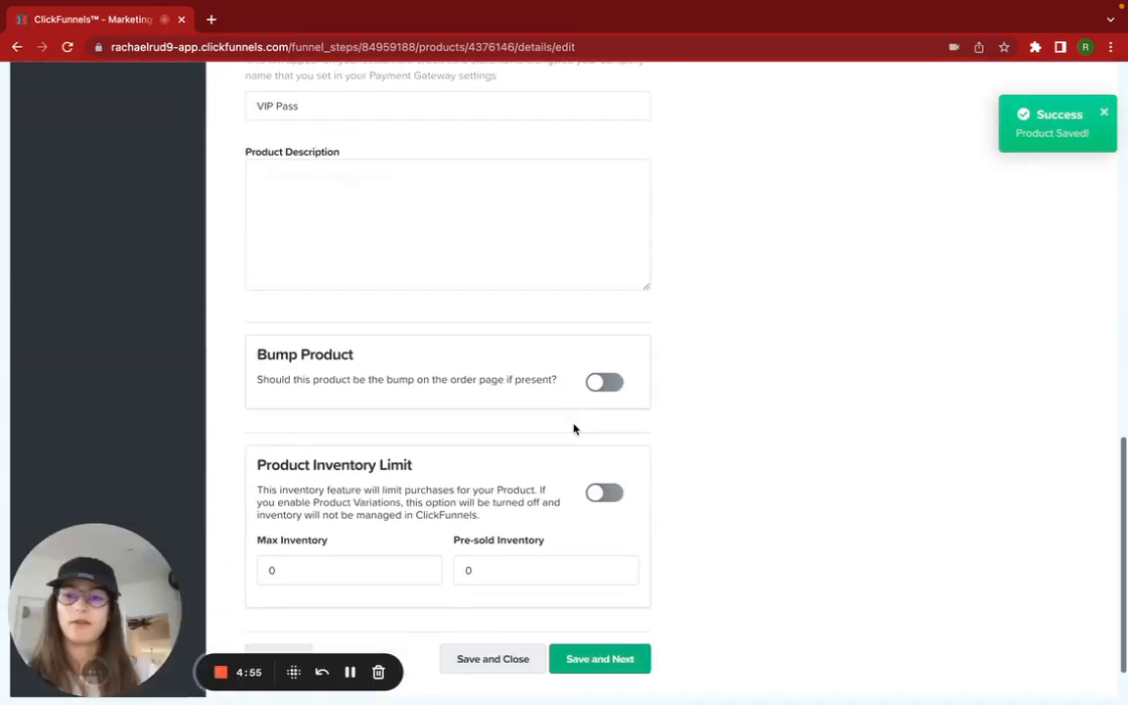
click(602, 321)
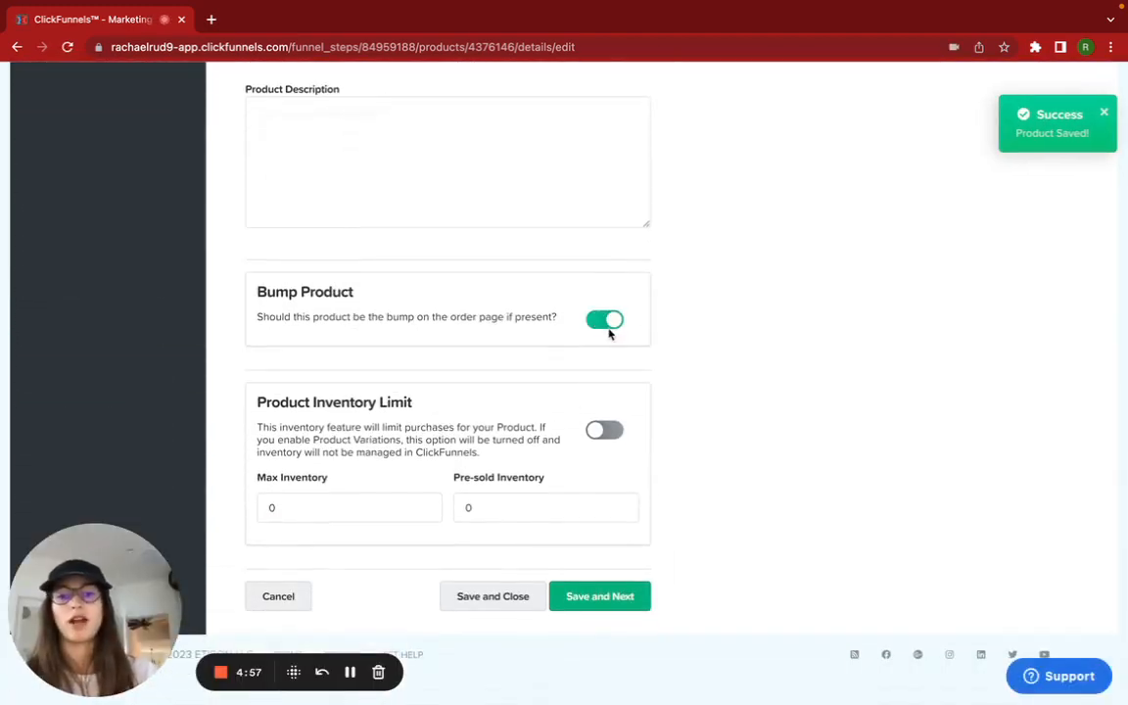